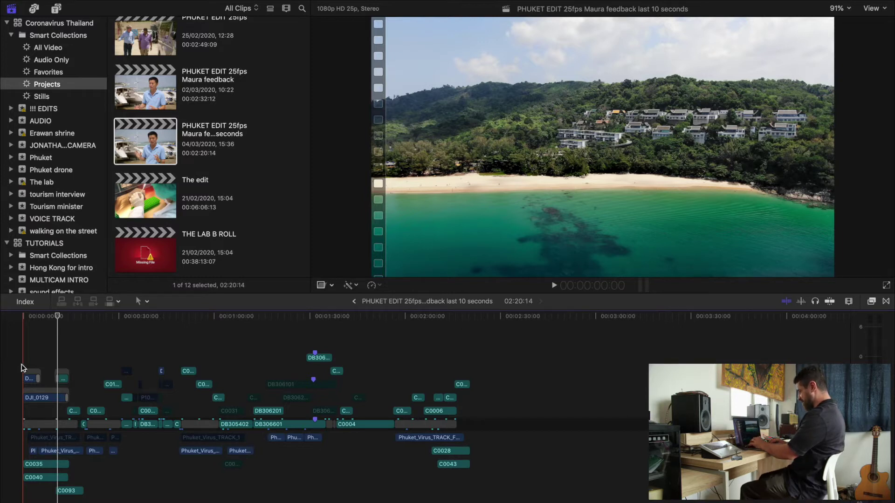
- Play the opening of the Phuket edit, and return to the Tourism INTERVIEW project to view its first clips
key(space)
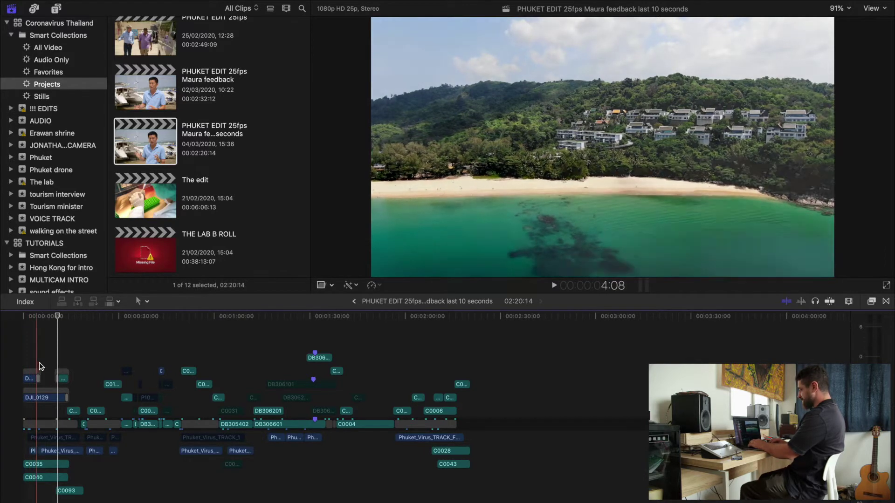
key(Home)
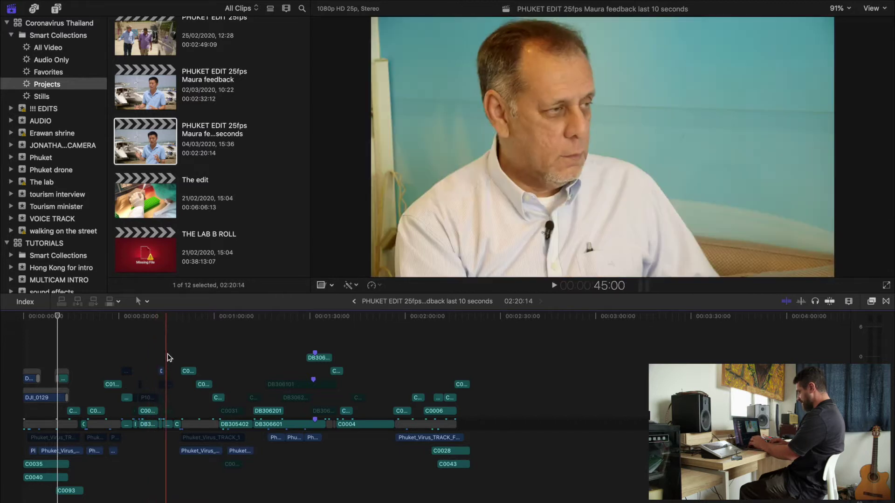
click(354, 301)
scroll(145, 345, left, 2)
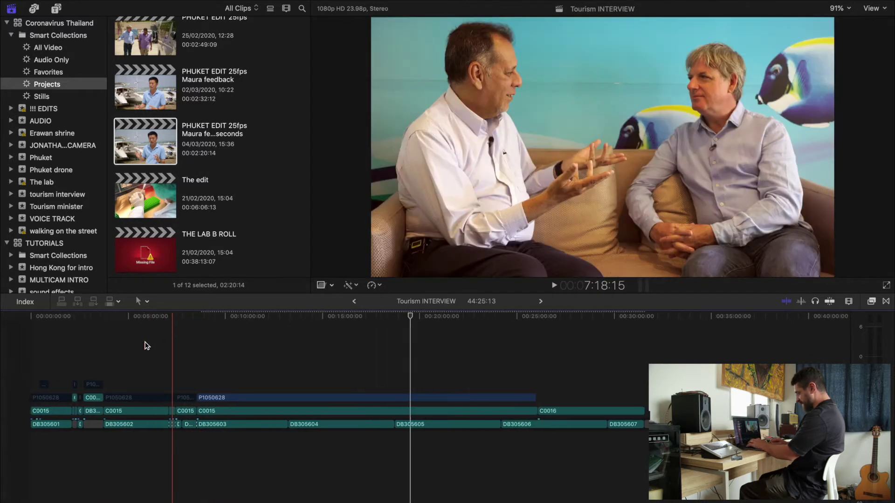
click(41, 387)
click(41, 398)
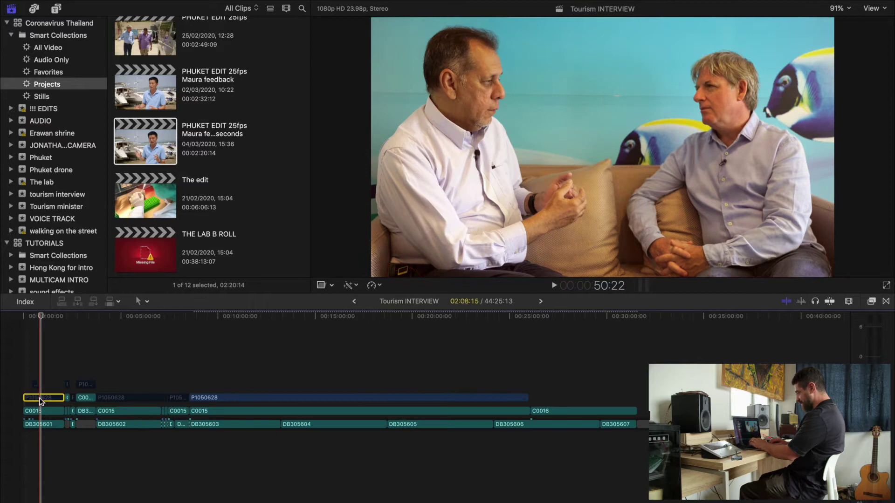
- Check the format and video properties of clip DB305601 in the tourism interview event
click(55, 196)
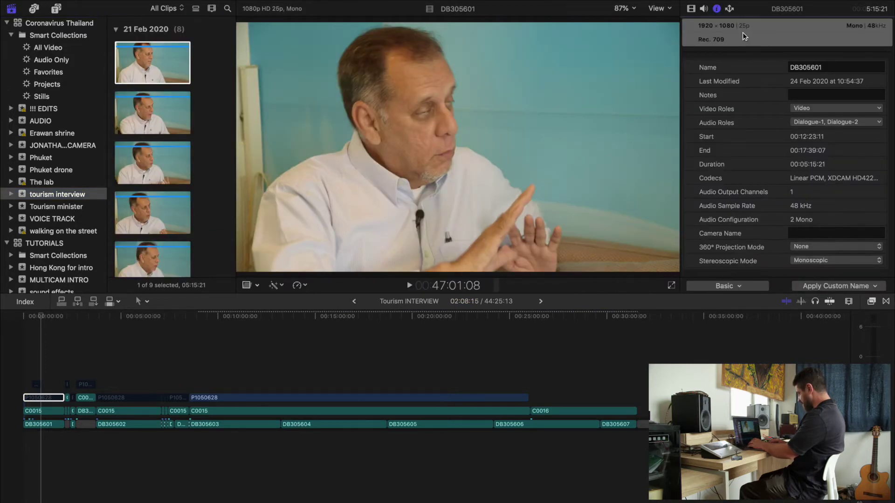
click(691, 8)
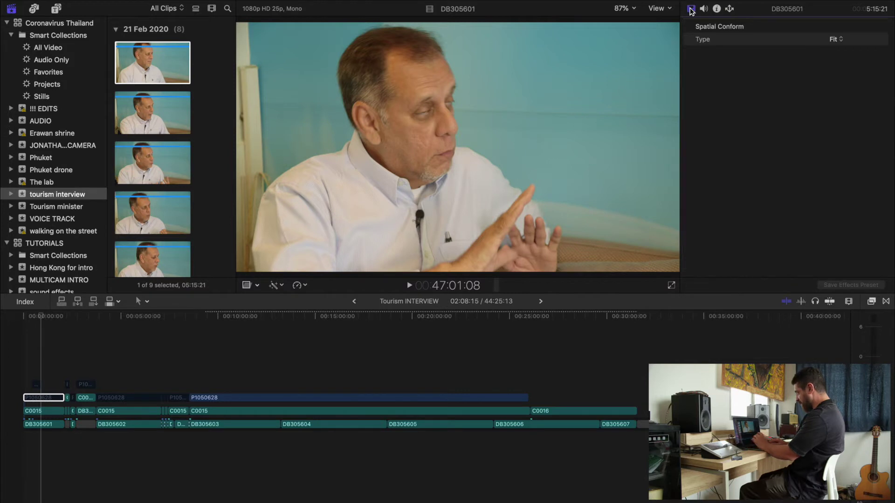
key(super+4)
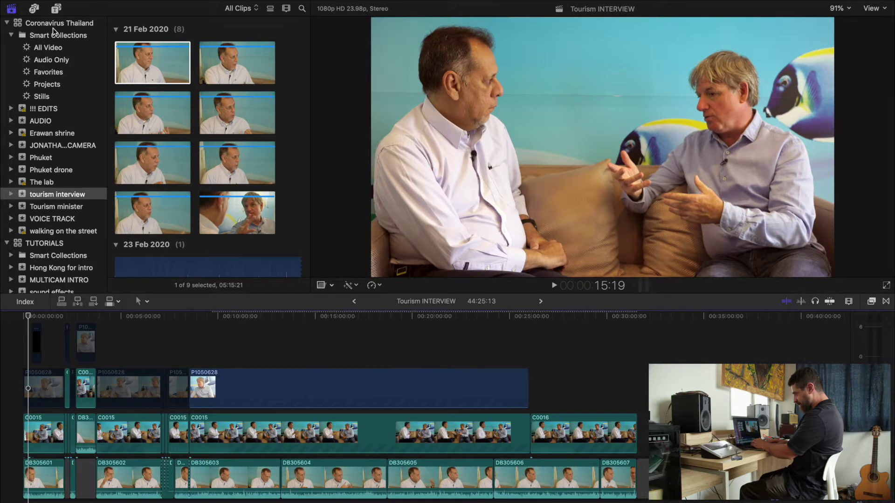
- Create a new empty project named Tourism Interview in the Coronavirus Thailand library
click(47, 84)
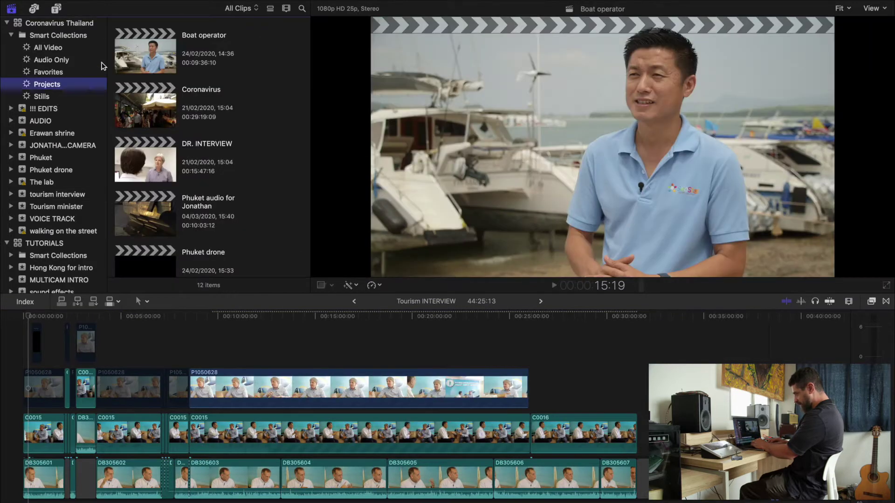
key(super+n)
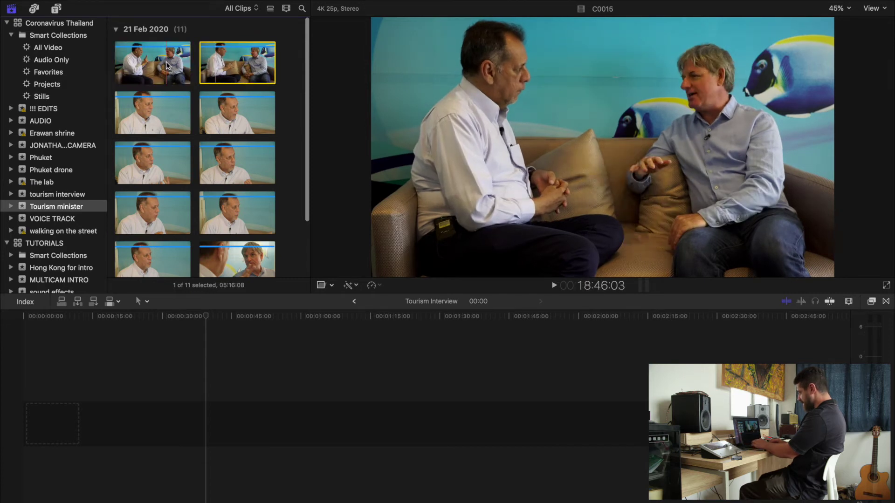
- Review the wide-shot and close-up clips in the Tourism minister event
click(117, 34)
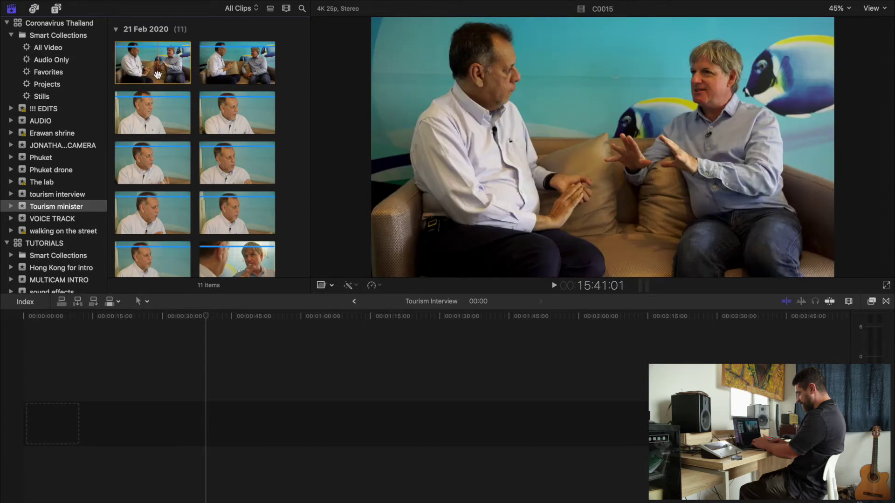
click(152, 71)
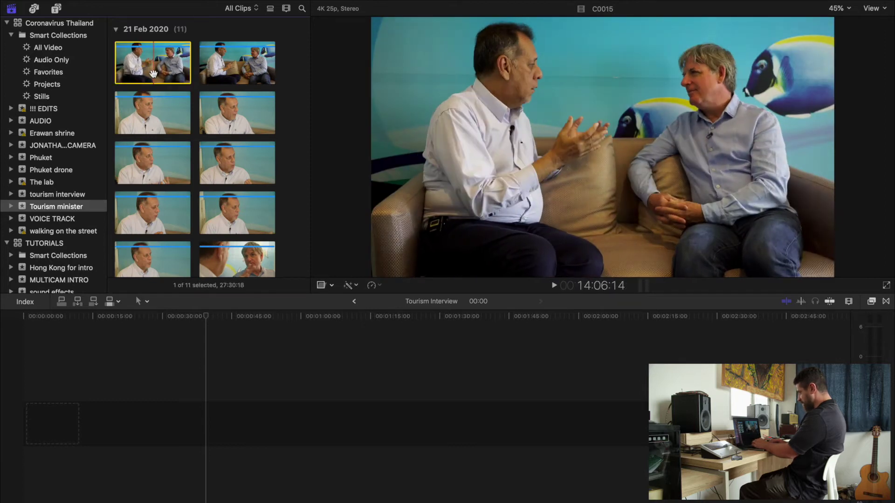
click(168, 164)
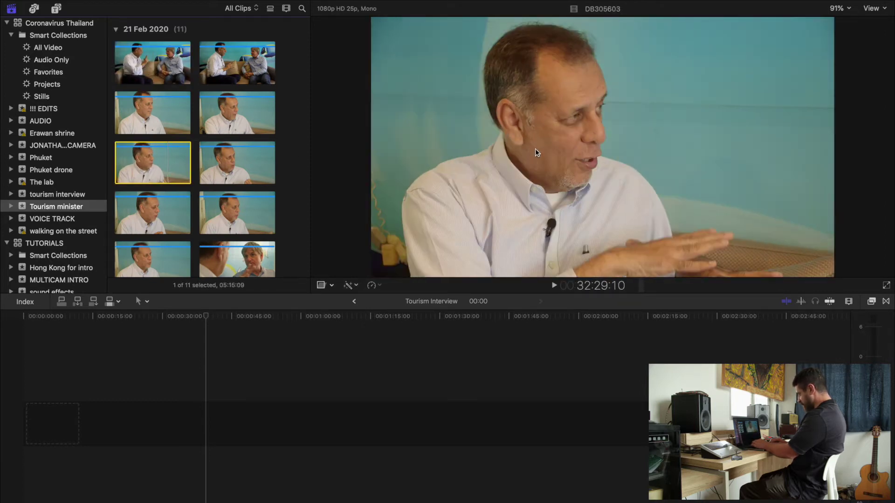
key(Down)
key(Down)
key(Down)
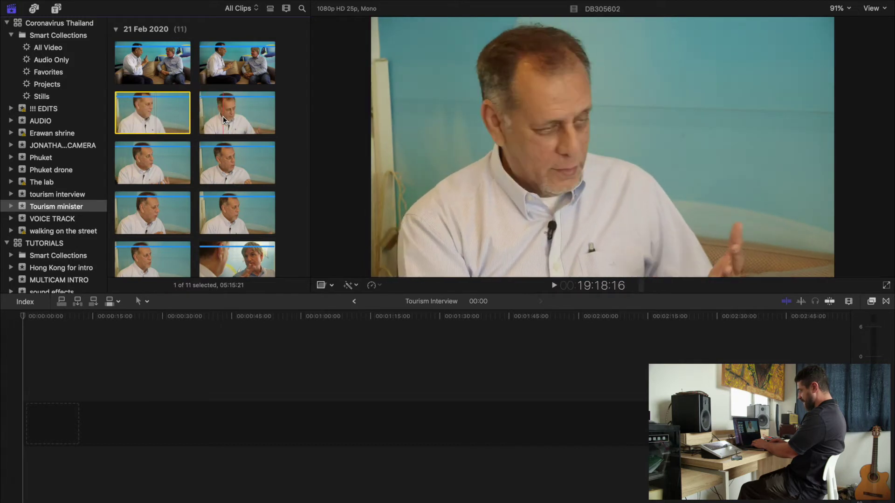
- Inspect the audio configuration of clip DB305601 and its separate channels
key(super+4)
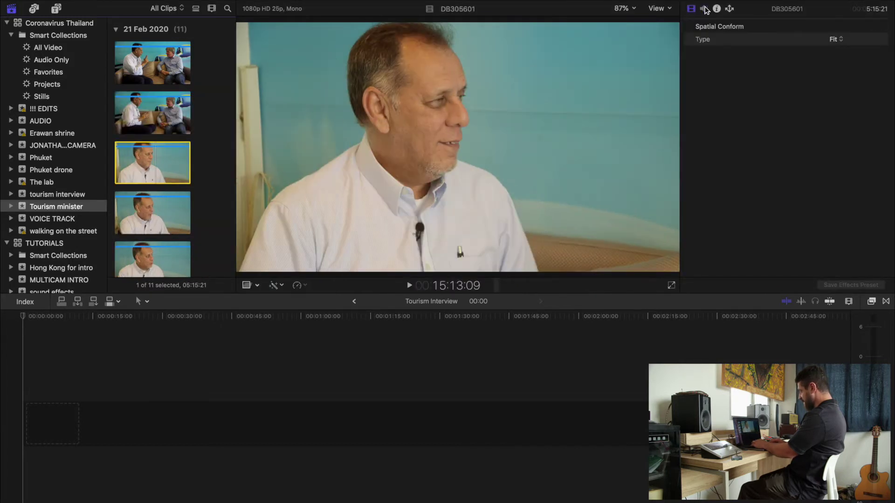
click(704, 8)
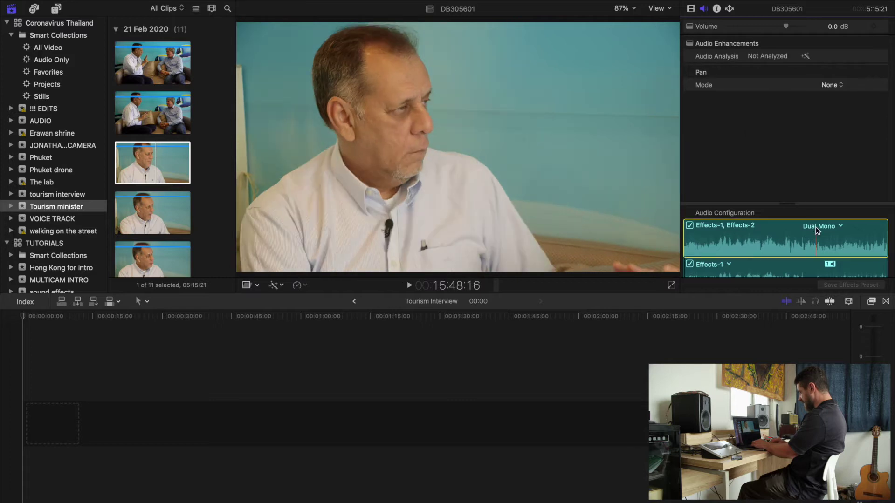
scroll(817, 230, down, 2)
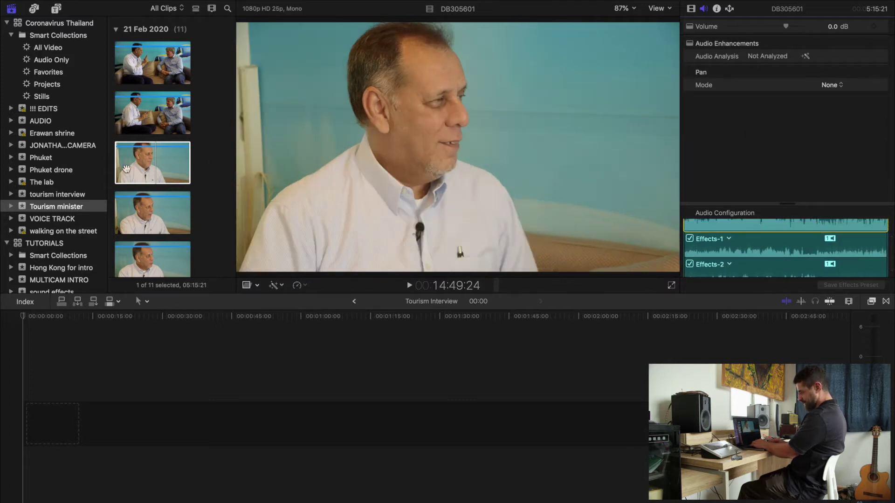
- Append clip DB305601 to the empty Tourism Interview timeline
click(22, 388)
key(e)
key(super+minus)
key(super+minus)
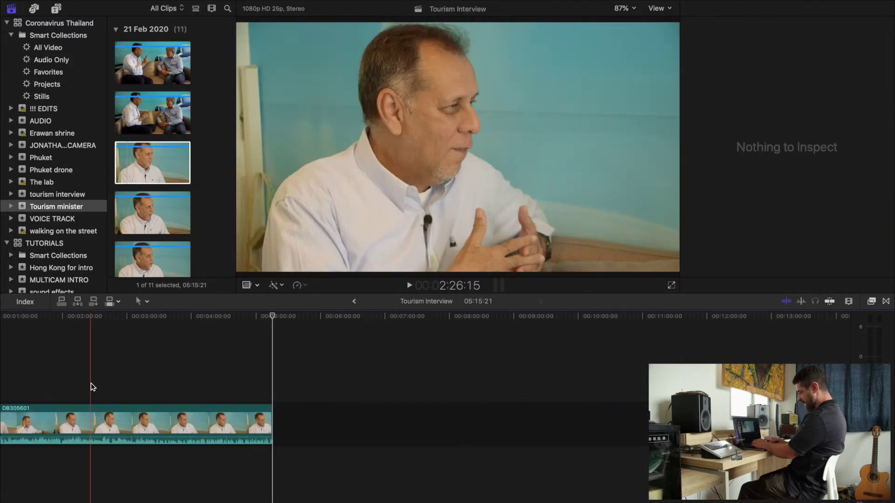
scroll(93, 387, left, 4)
- Append the remaining close-up clips, DB305602 through DB305607, after DB305601 in the timeline
click(155, 215)
scroll(155, 217, down, 10)
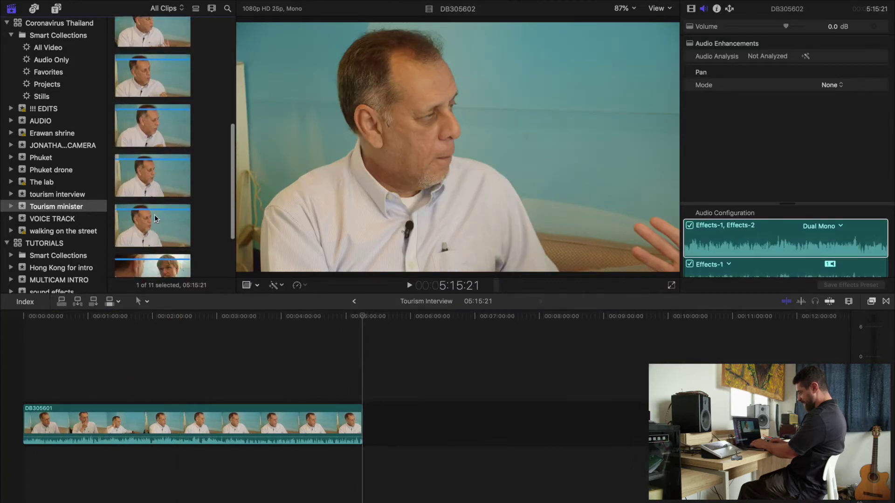
scroll(155, 217, down, 4)
scroll(161, 78, up, 8)
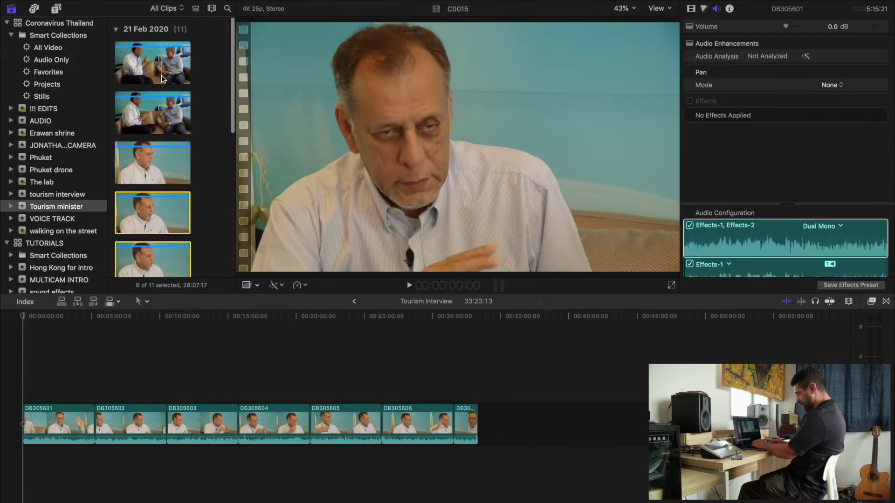
- Connect the two wide-shot clips, C0015 and C0016, above the main storyline just past the end of the close-up clips
click(162, 79)
shift+click(154, 112)
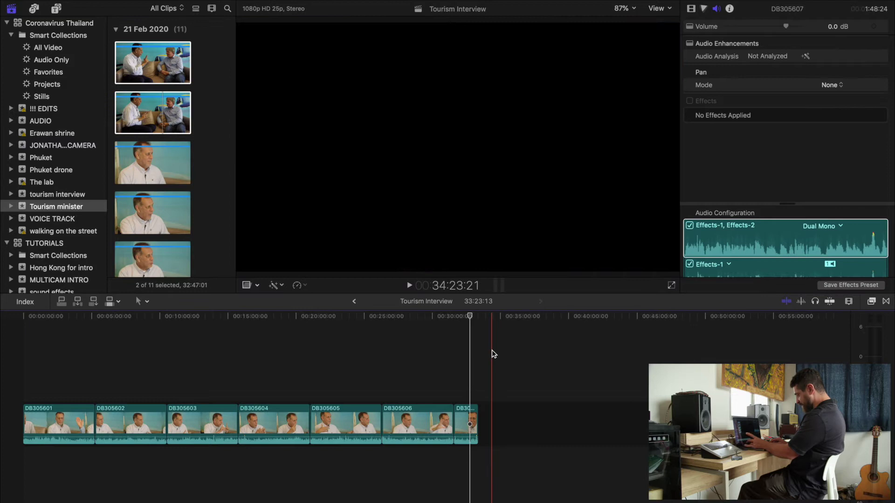
click(493, 354)
key(q)
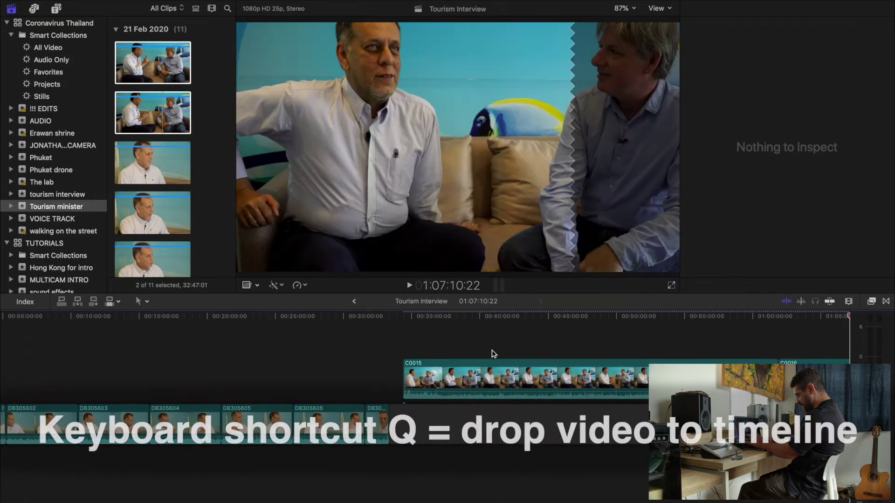
key(super+minus)
key(super+minus)
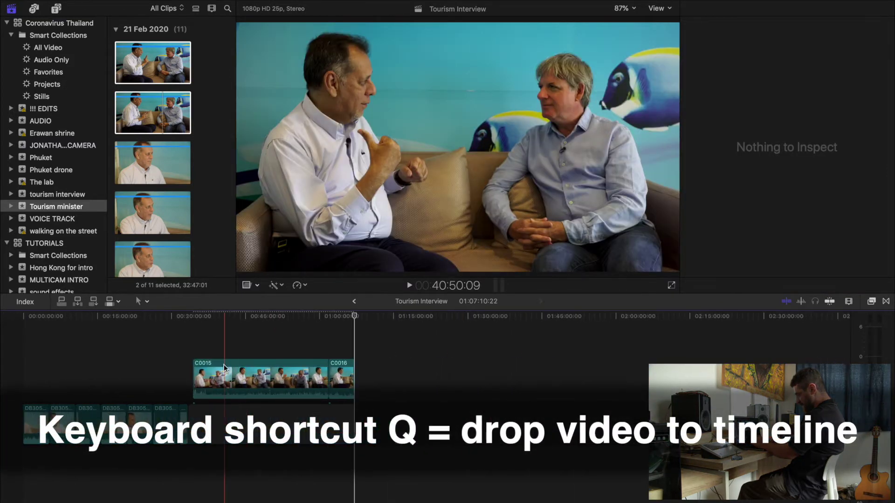
- Connect the last clip of the Tourism minister event, the interviewer's close-up, to the timeline past the end of C0016
click(34, 391)
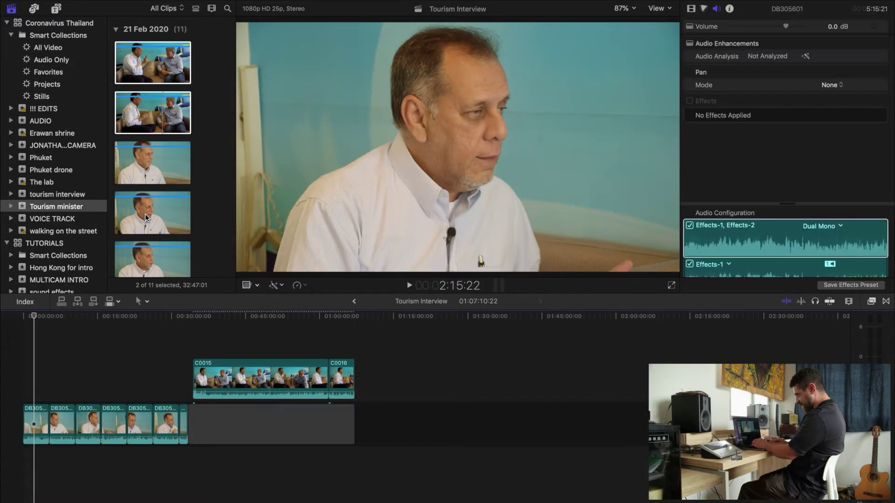
scroll(145, 217, down, 5)
scroll(145, 217, down, 5)
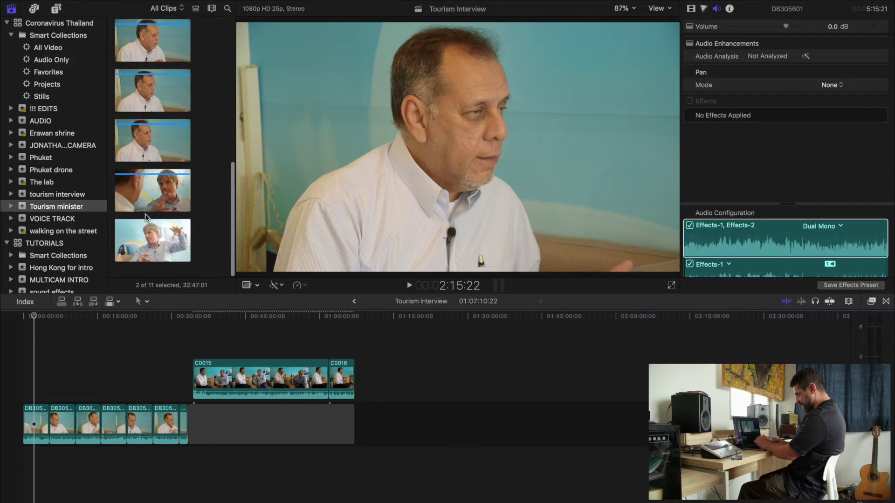
click(149, 243)
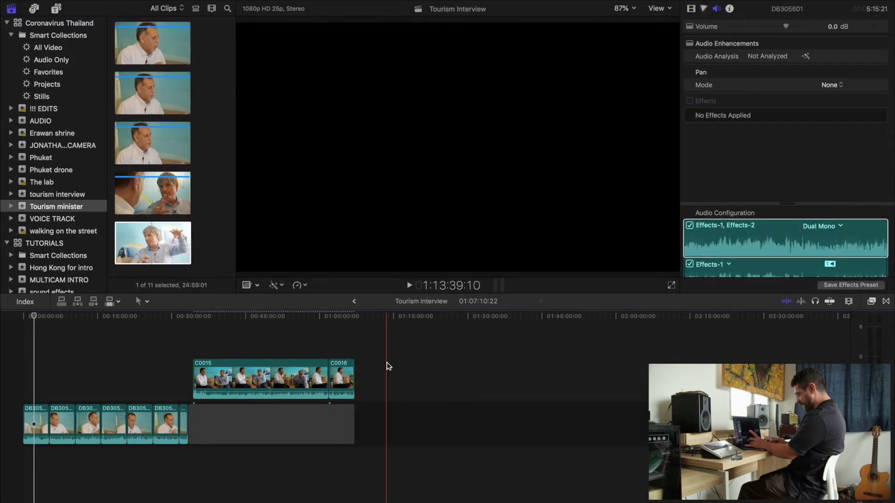
key(q)
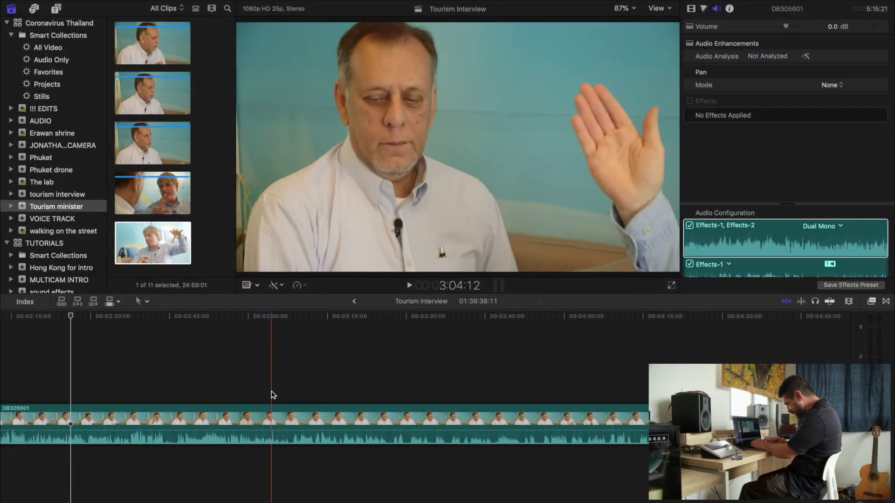
- Split clip DB305601 at the raised-hand sync clap, at 03:04:11
key(super+equal)
key(super+equal)
key(super+equal)
key(super+equal)
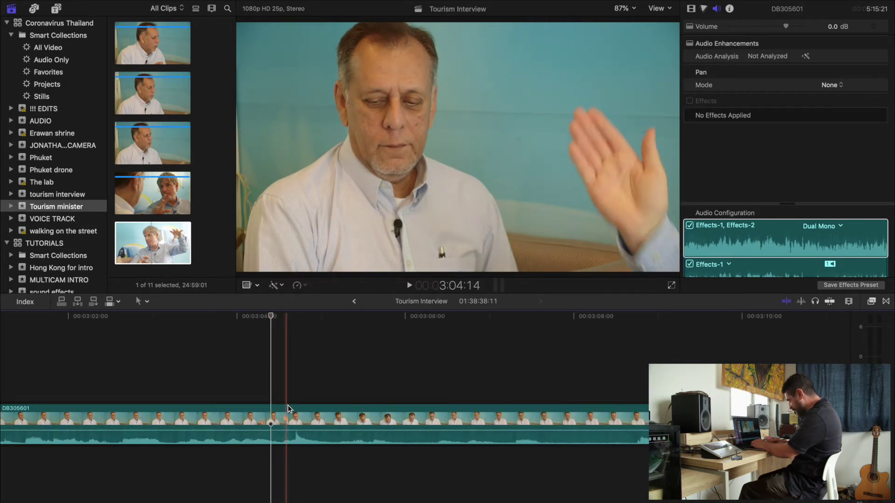
click(273, 404)
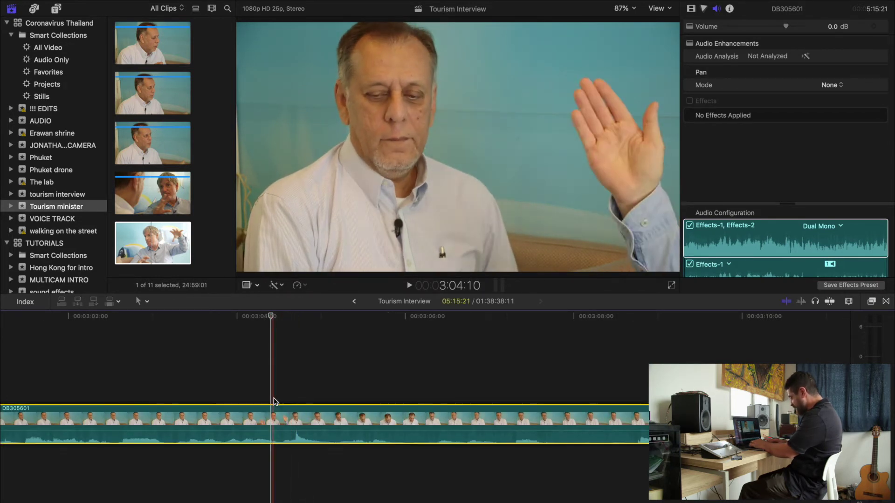
key(super+b)
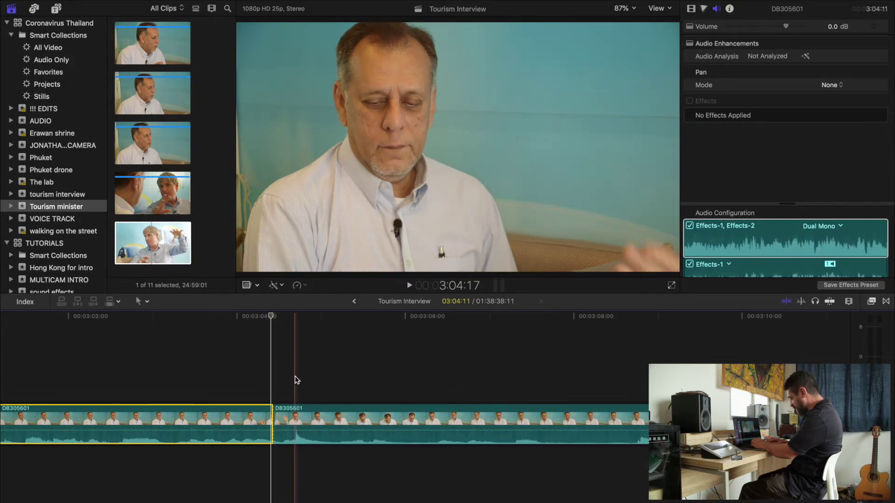
- Delete the part of DB305601 before the clap split and play the timeline from its start
key(Up)
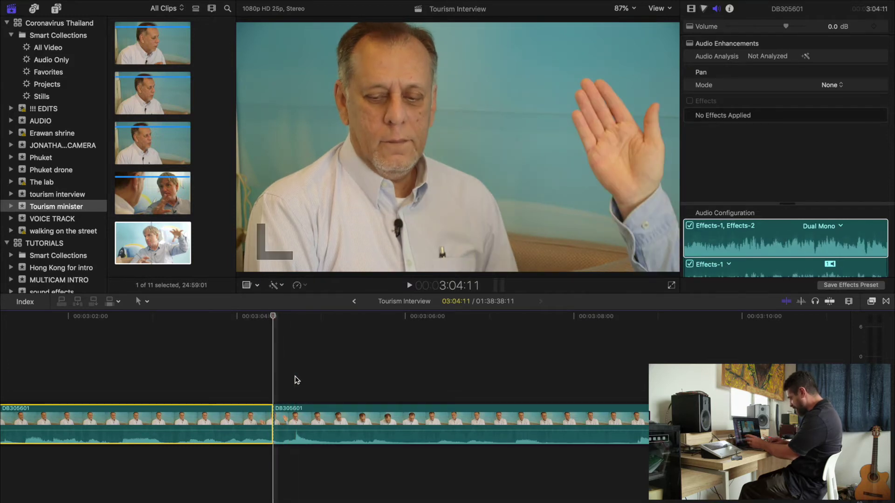
click(294, 381)
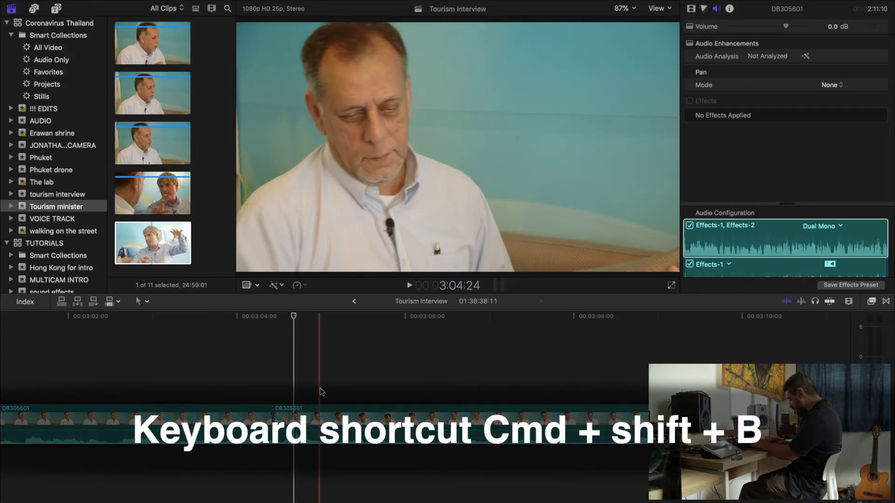
click(278, 385)
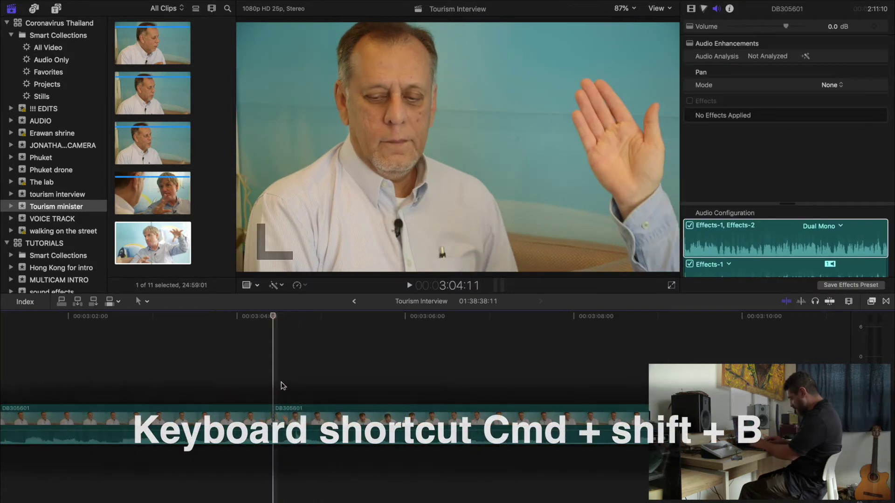
key(super+minus)
key(super+minus)
key(super+minus)
key(super+minus)
key(super+minus)
key(super+minus)
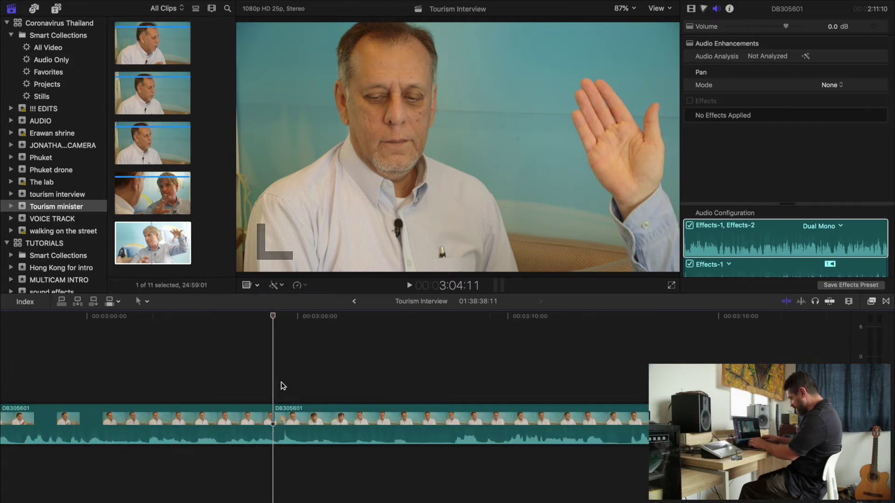
drag(161, 368, 115, 441)
key(Delete)
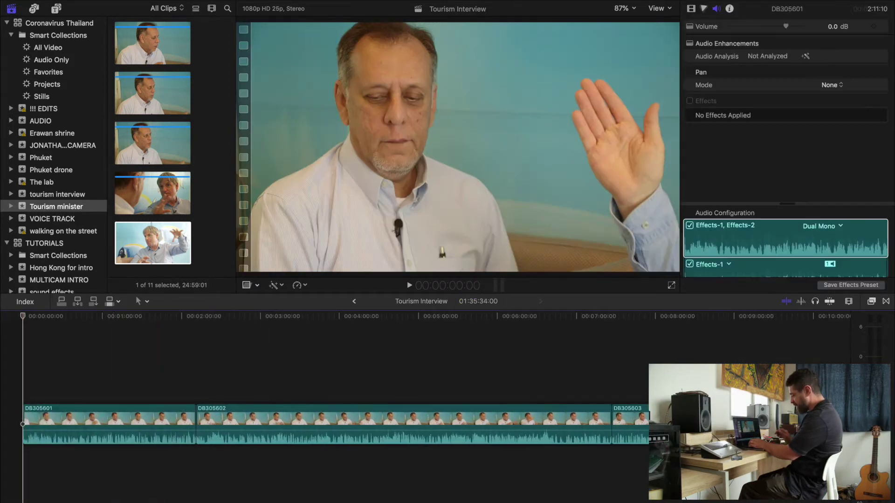
key(space)
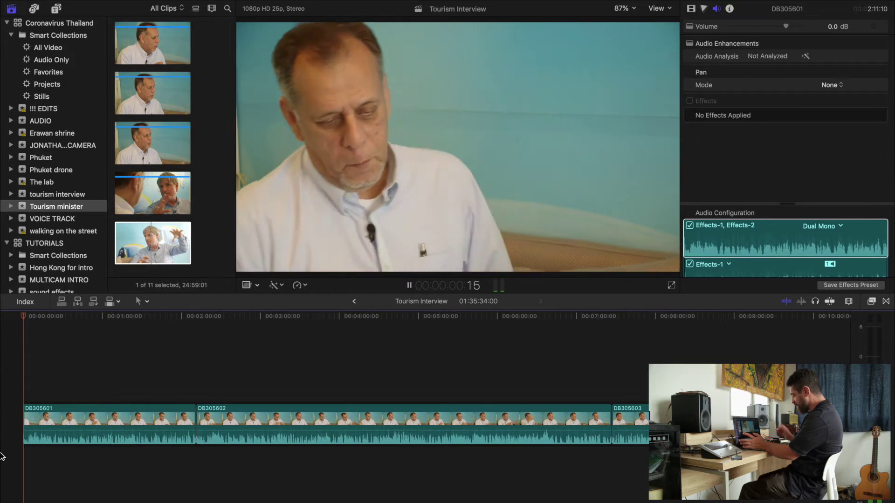
- Split wide-shot clip C0015 at the interviewer's raised-hand sync clap, about 33:47, and delete the part before the split
key(space)
key(super+minus)
key(super+minus)
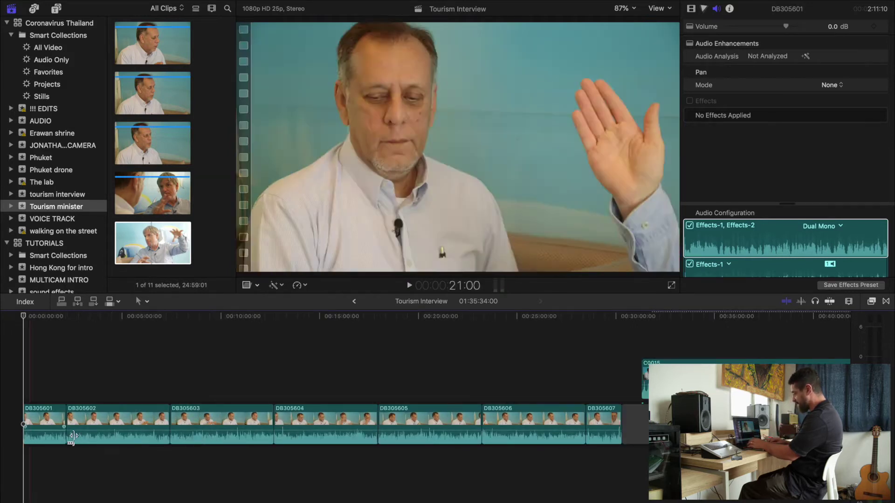
scroll(652, 456, right, 5)
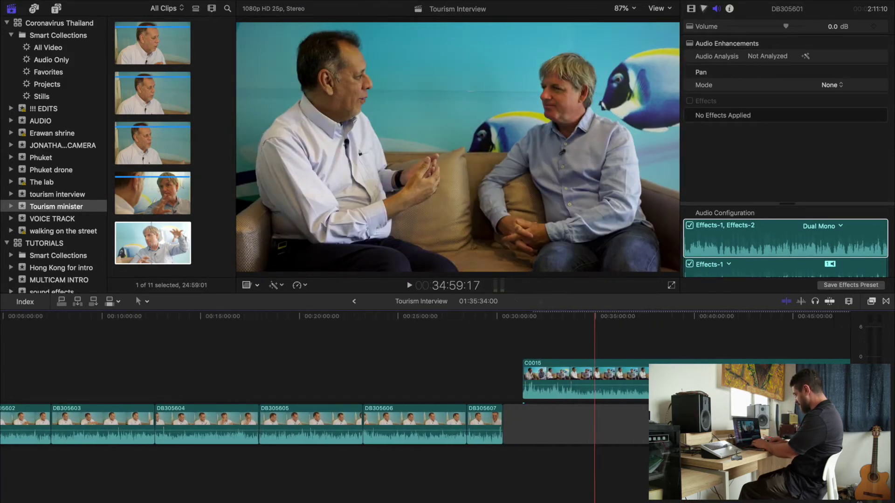
click(537, 457)
key(super+equal)
key(super+equal)
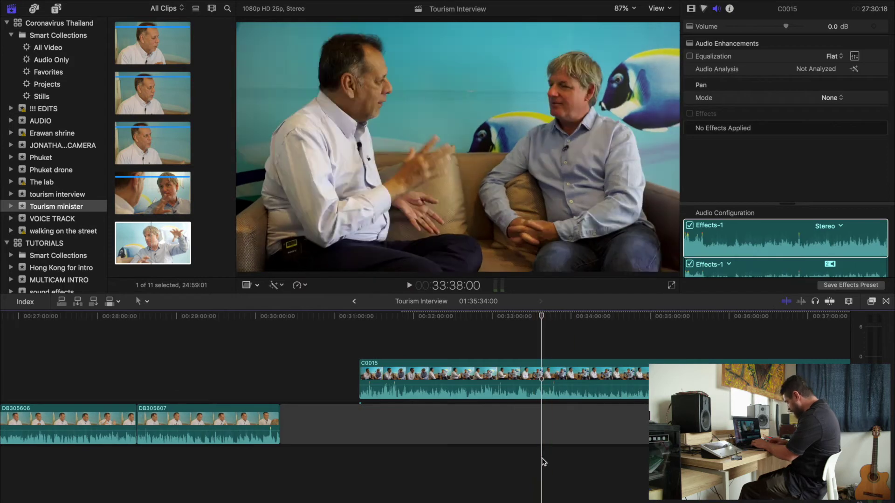
key(super+equal)
key(super+equal)
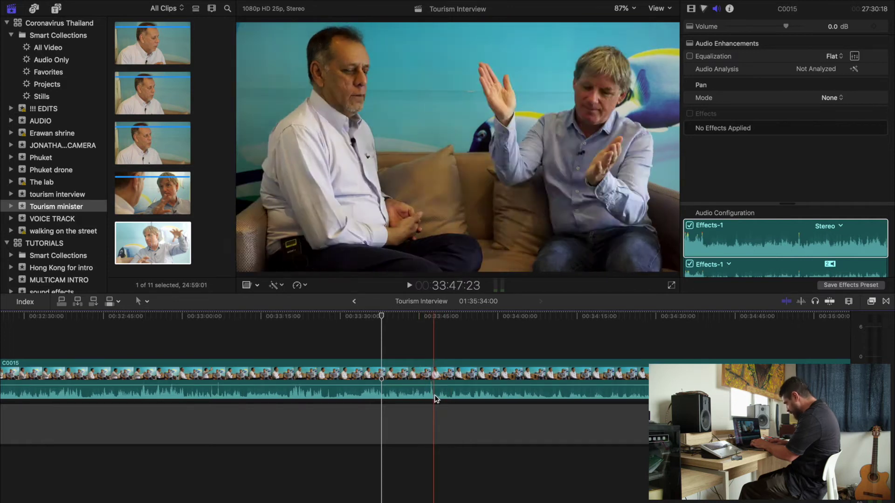
drag(308, 345, 332, 377)
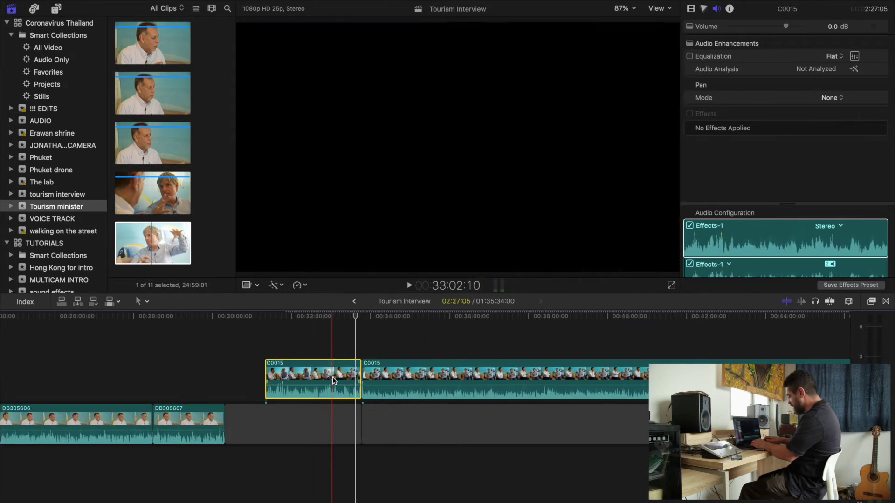
key(Delete)
- Locate the sync clap near the start of the interviewer's close-up, P1050628
scroll(332, 377, right, 5)
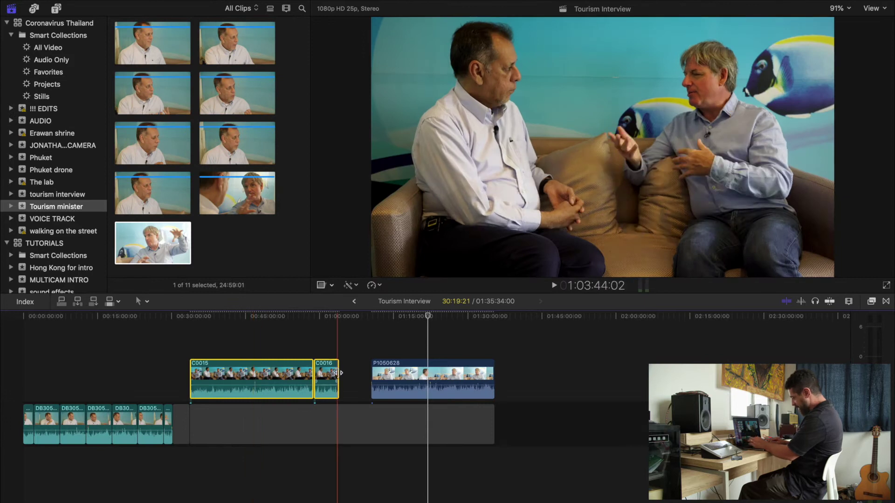
key(super+equal)
key(super+equal)
key(super+equal)
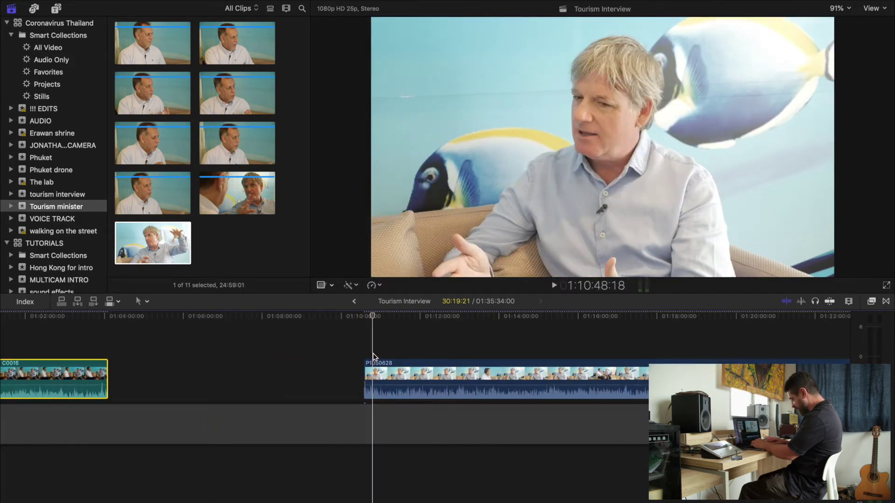
key(super+equal)
key(super+equal)
key(super+equal)
key(Up)
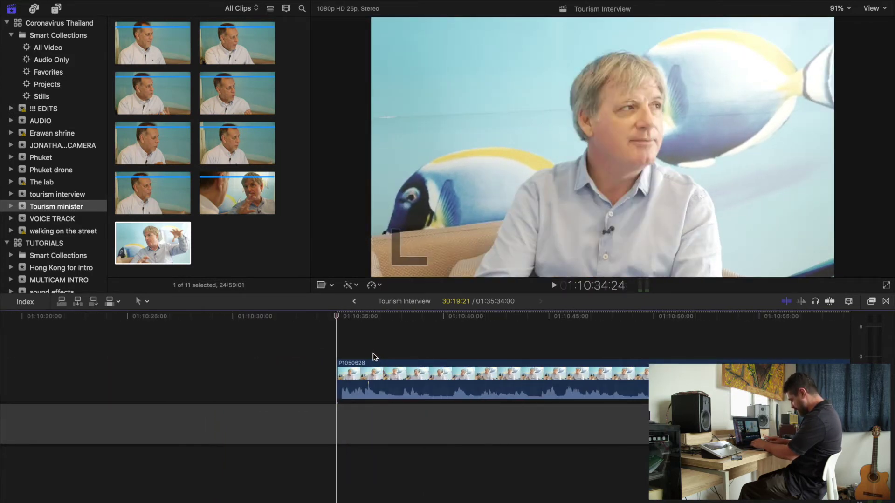
key(super+equal)
key(super+equal)
click(363, 357)
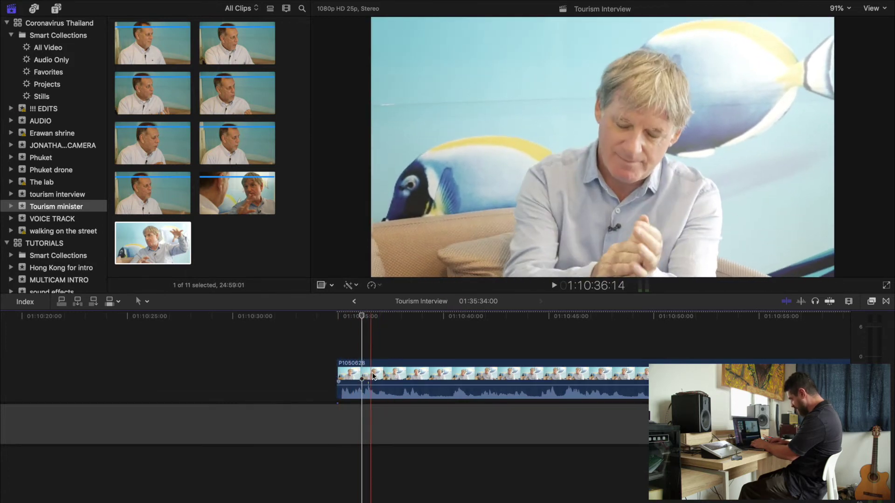
- Move both wide-shot clips, C0015 and C0016, to the start of the timeline above DB305601
key(super+minus)
key(super+minus)
key(super+minus)
key(super+minus)
key(super+minus)
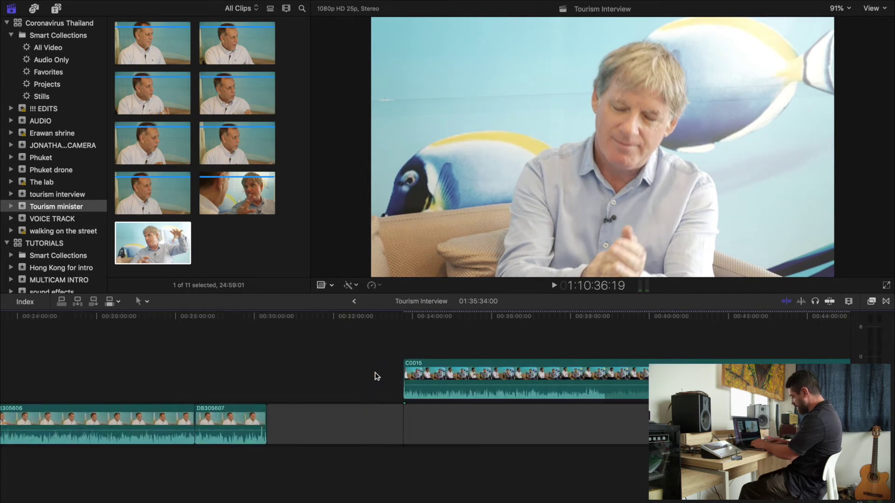
drag(376, 375, 70, 370)
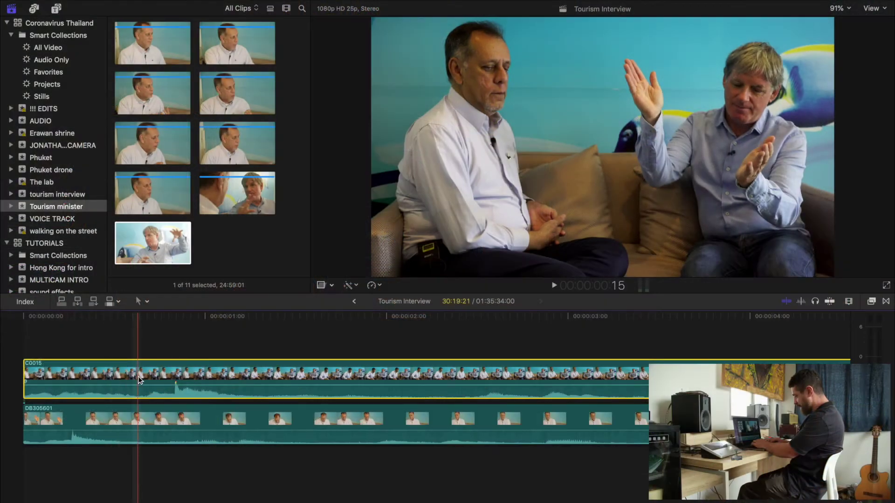
- Split C0015 again at frame 15, just before the hands meet, and delete the leading part
key(super+b)
click(96, 387)
key(Delete)
key(shift+z)
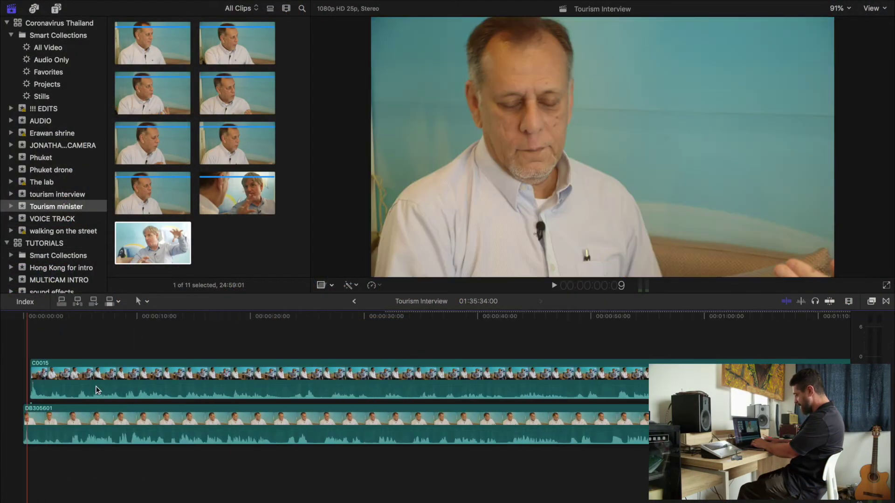
- Slide C0015 towards the timeline start so its clap peak lines up with the clap peak of DB305601
key(super+minus)
key(super+minus)
key(super+minus)
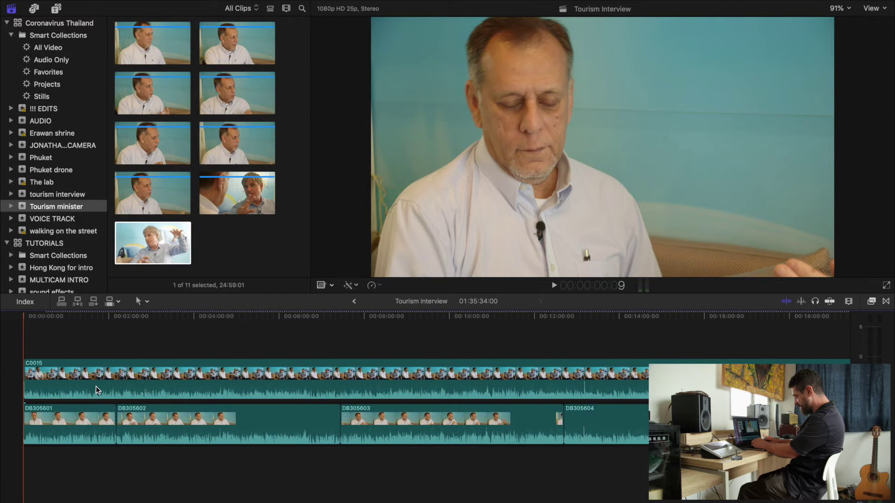
drag(327, 346, 650, 375)
drag(384, 341, 442, 365)
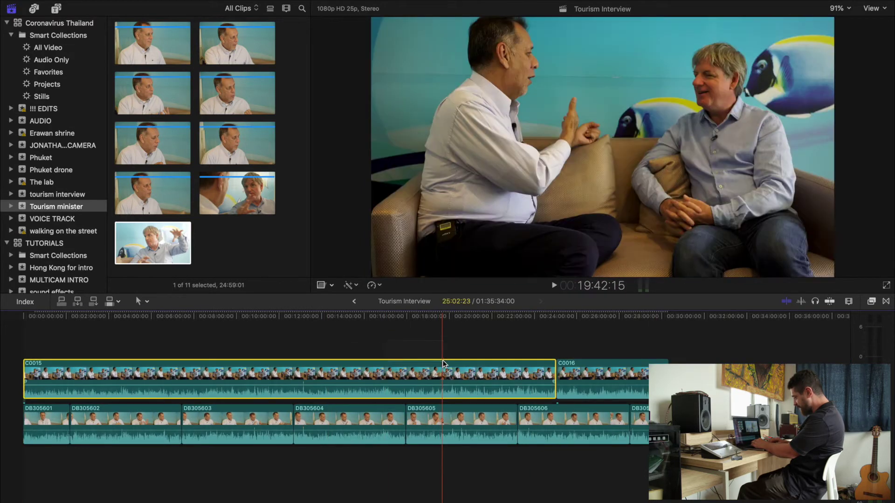
key(super+equal)
key(super+equal)
key(super+equal)
key(super+equal)
key(super+equal)
key(super+equal)
scroll(190, 358, left, 20)
key(super+equal)
key(super+equal)
key(super+equal)
key(super+equal)
key(super+equal)
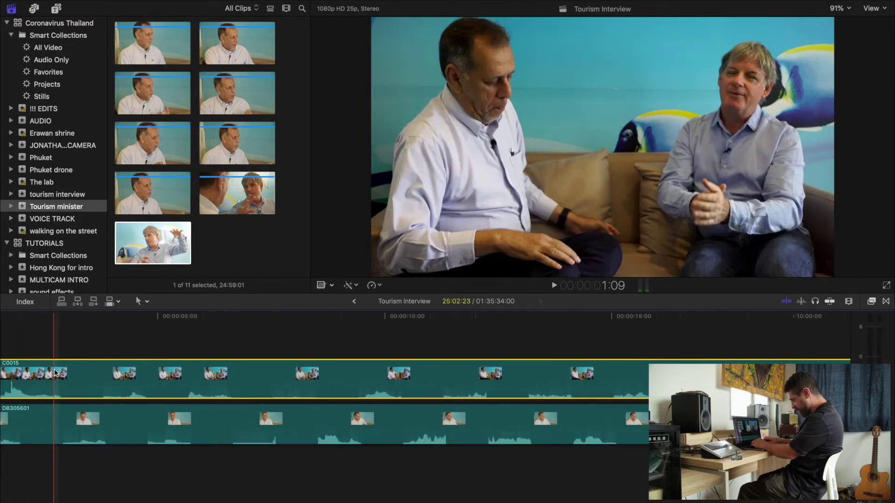
scroll(54, 370, left, 10)
drag(537, 371, 126, 377)
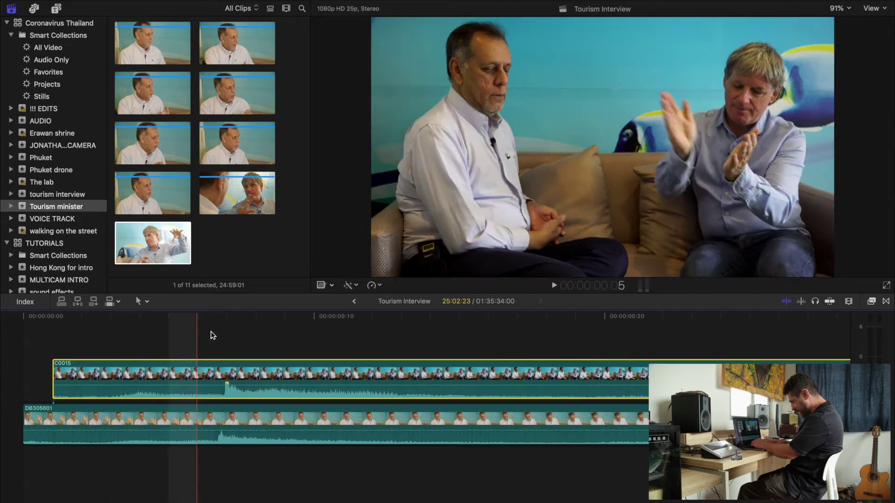
- Check at frame level that the clap peaks of C0015 and DB305601 line up
click(222, 326)
key(super+equal)
key(super+equal)
click(217, 361)
key(super+minus)
key(super+minus)
key(super+minus)
key(super+minus)
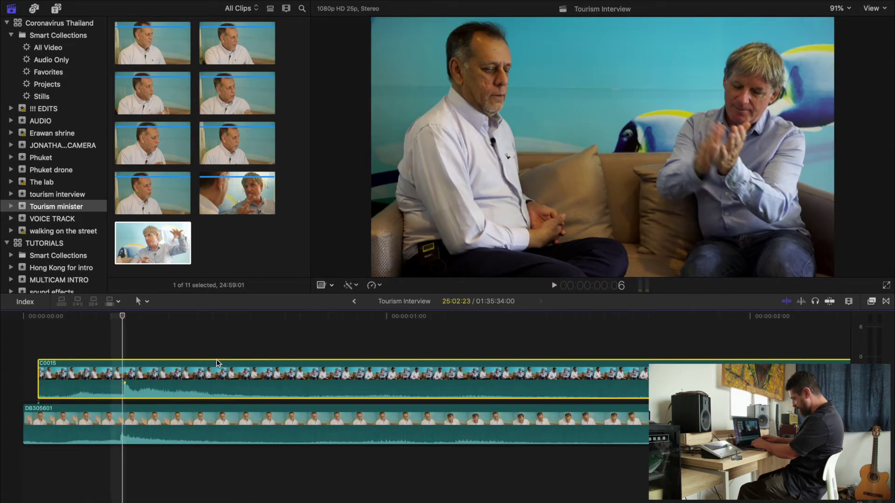
- Turn on snapping and place C0016 flush against the end of C0015
key(super+minus)
key(super+minus)
key(super+minus)
key(super+minus)
key(super+minus)
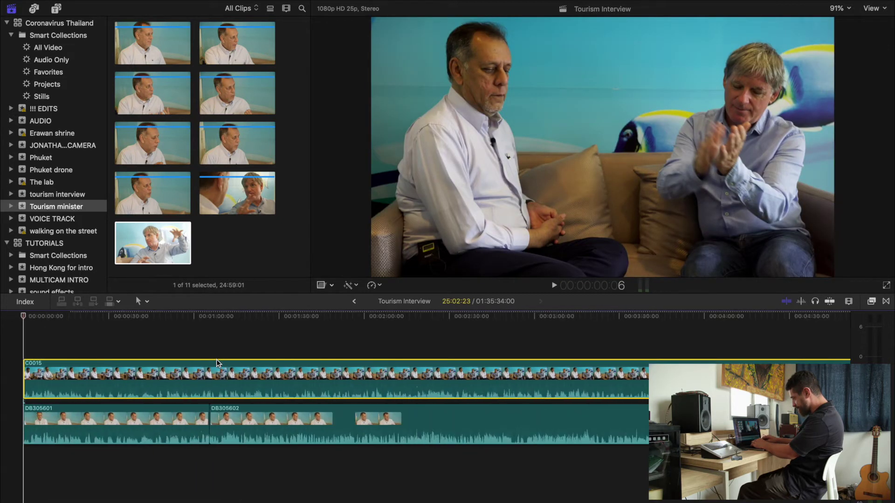
key(super+equal)
key(super+equal)
key(super+equal)
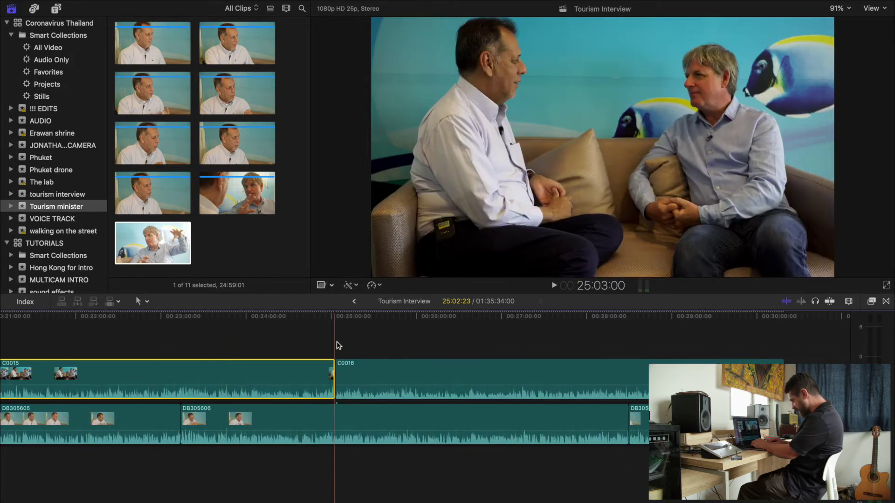
key(super+equal)
key(super+equal)
key(super+equal)
key(super+equal)
mouse_move(343, 367)
mouse_down()
mouse_move(328, 364)
mouse_move(360, 362)
mouse_up()
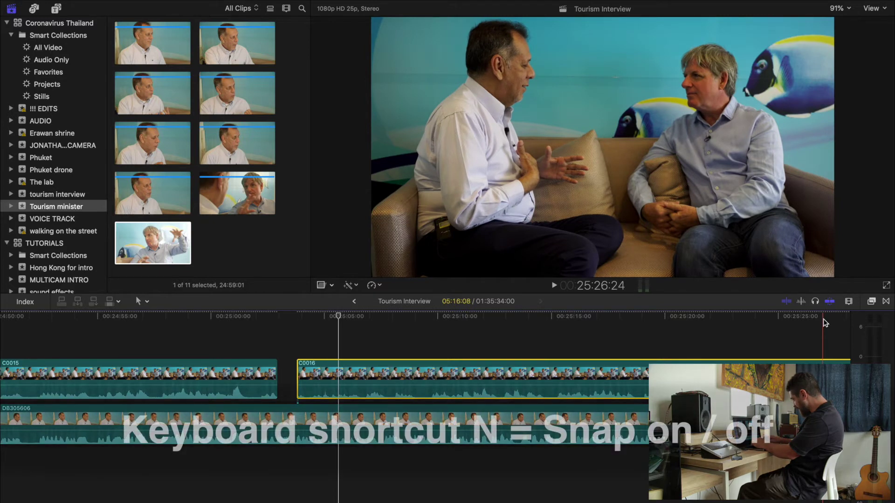
click(828, 302)
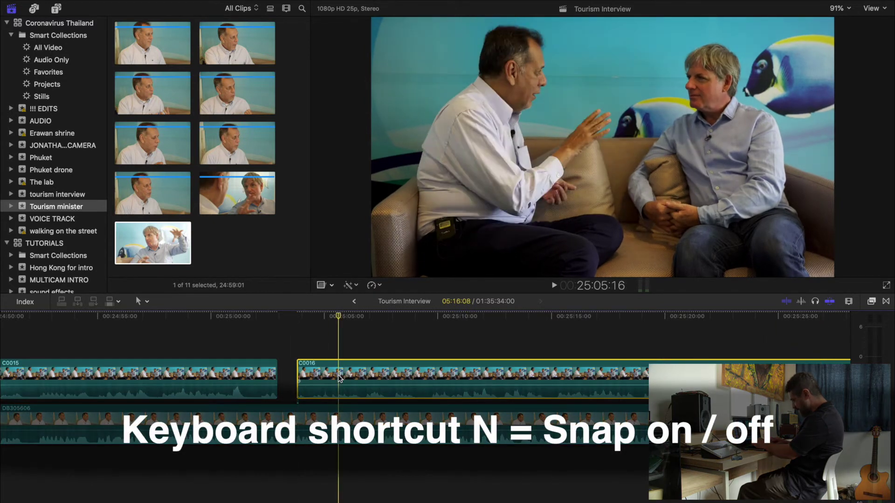
drag(327, 376, 309, 376)
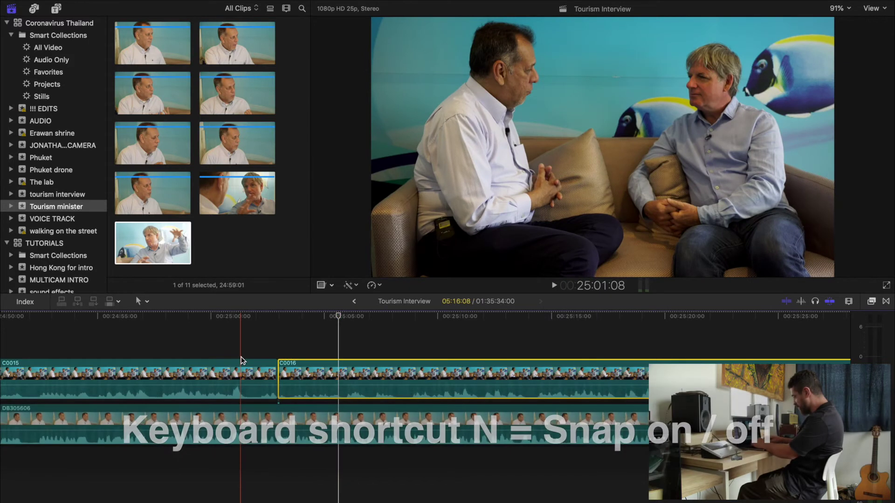
- Play across the junction of C0015 and C0016, and lower the audio of both wide-shot clips to silence
key(space)
key(super+minus)
key(super+minus)
key(super+minus)
key(super+minus)
key(super+minus)
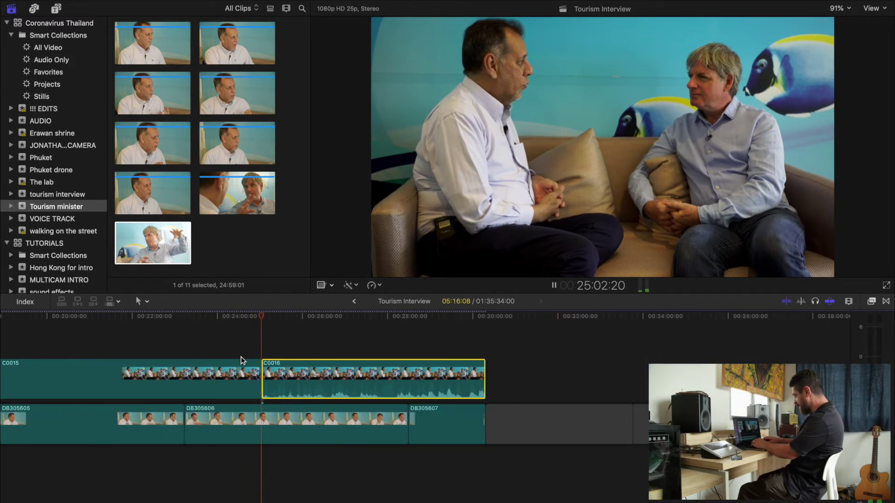
key(space)
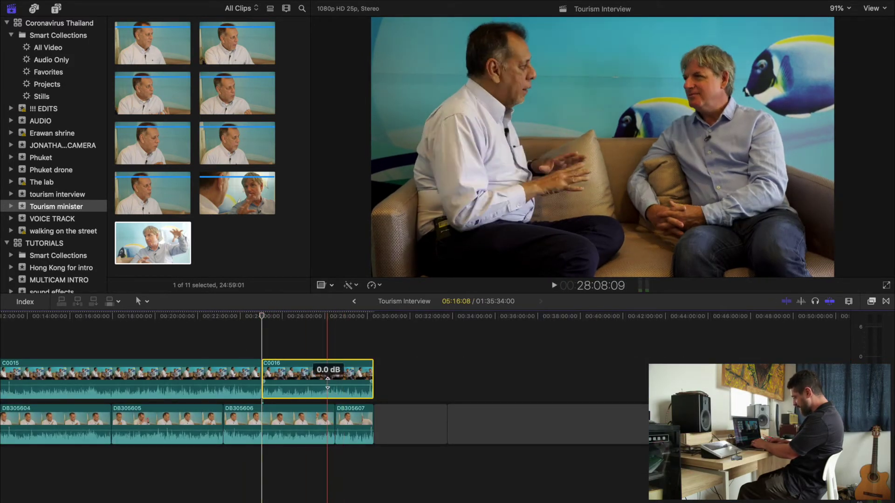
drag(328, 385, 329, 398)
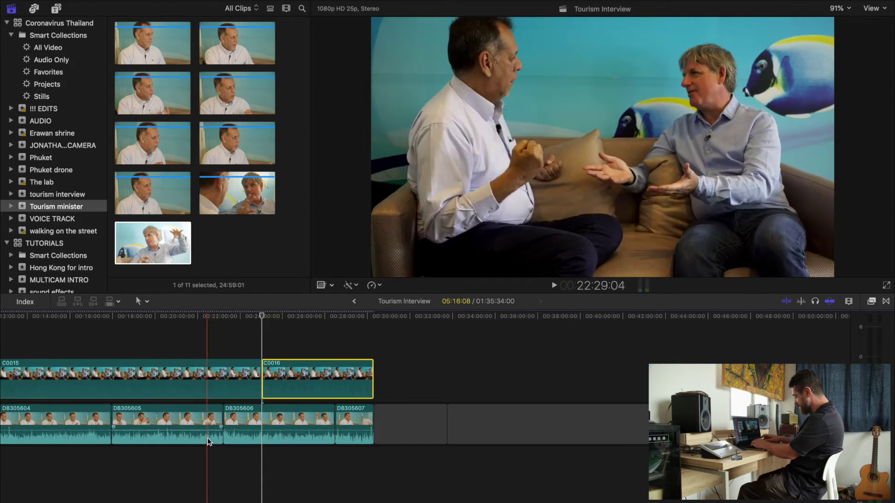
- Move the interviewer's close-up, P1050628, to the start of the timeline above C0015
key(super+minus)
key(super+minus)
key(super+minus)
drag(256, 390, 23, 350)
key(super+equal)
key(super+equal)
key(super+equal)
key(super+equal)
key(super+equal)
key(super+equal)
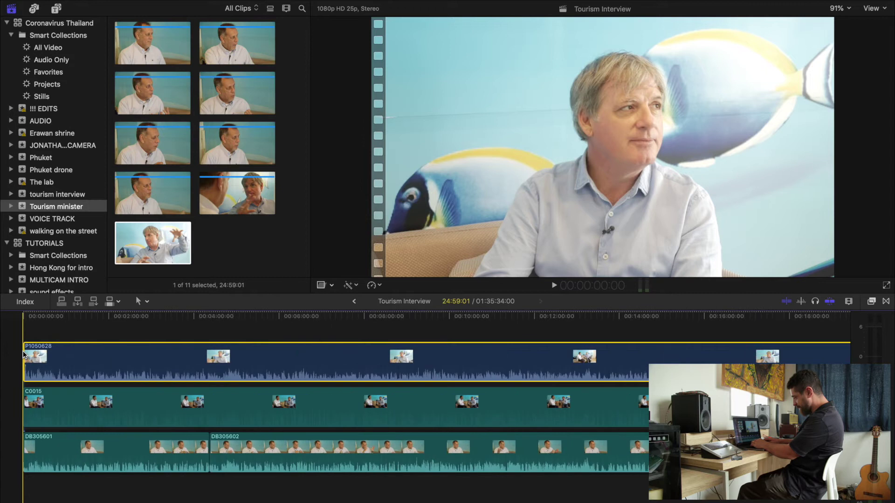
- Raise the audio level of C0015 and trim the start of P1050628 to bring its clap over the other clips' claps
key(super+equal)
key(super+equal)
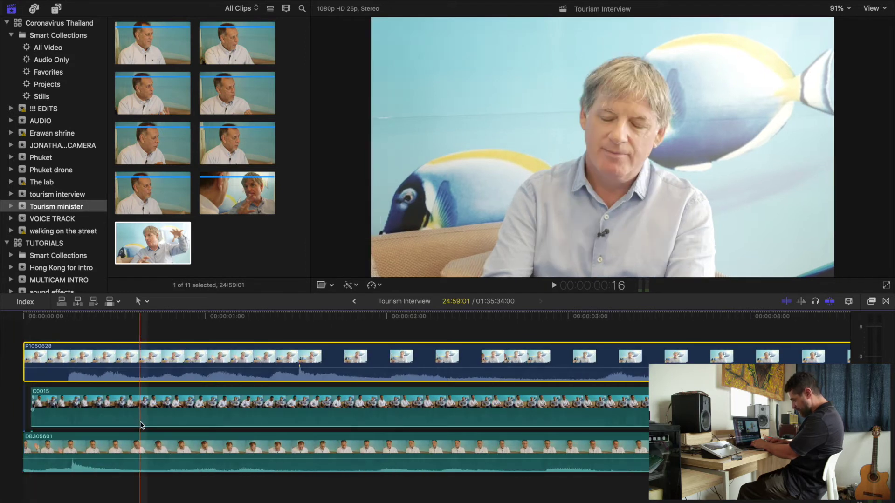
drag(142, 426, 143, 405)
mouse_move(63, 360)
mouse_down()
mouse_move(275, 356)
mouse_move(28, 349)
mouse_move(67, 352)
mouse_up()
click(69, 327)
key(super+equal)
key(super+equal)
key(super+equal)
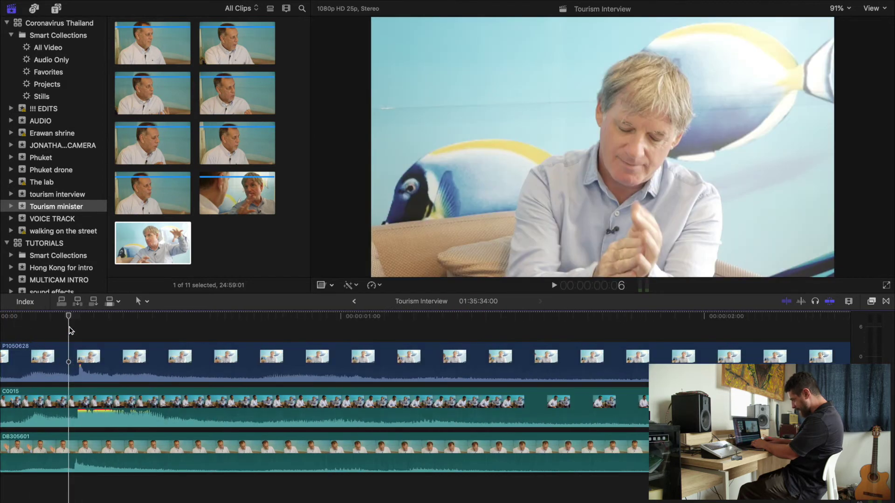
- Fine-tune P1050628 to match the clap in C0015, and silence the audio of both clips
click(130, 347)
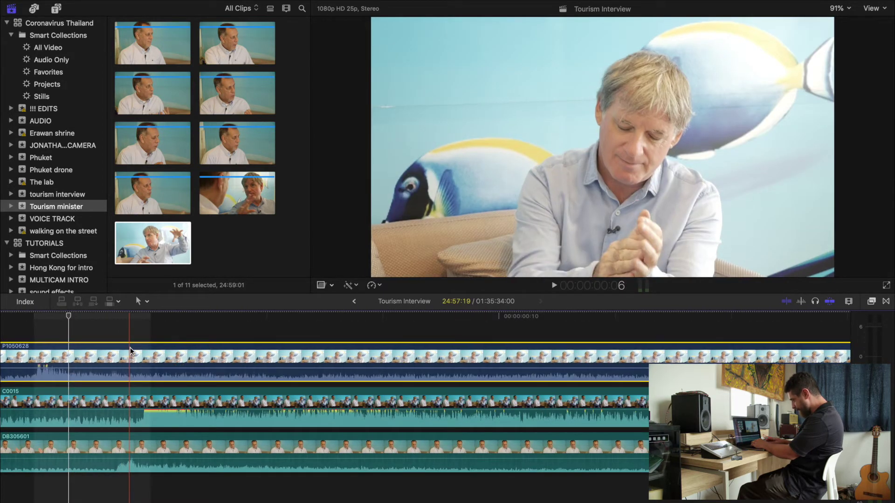
key(super+minus)
key(super+minus)
key(super+minus)
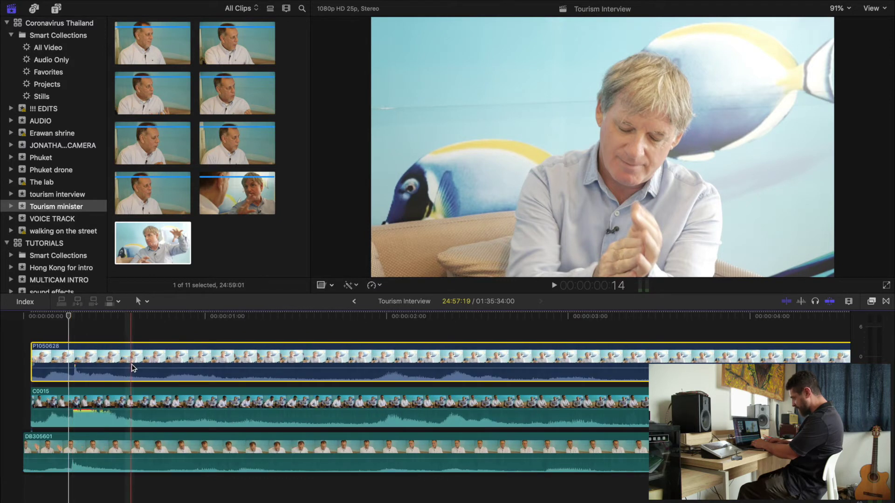
drag(132, 365, 129, 393)
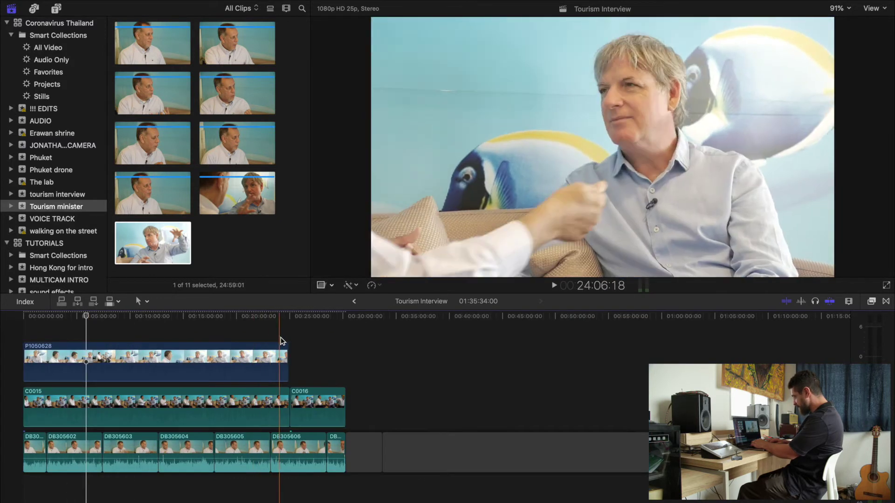
- Select the three stacked opening clips, P1050628, C0015 and DB305601, and show their shared video and transform settings
click(27, 337)
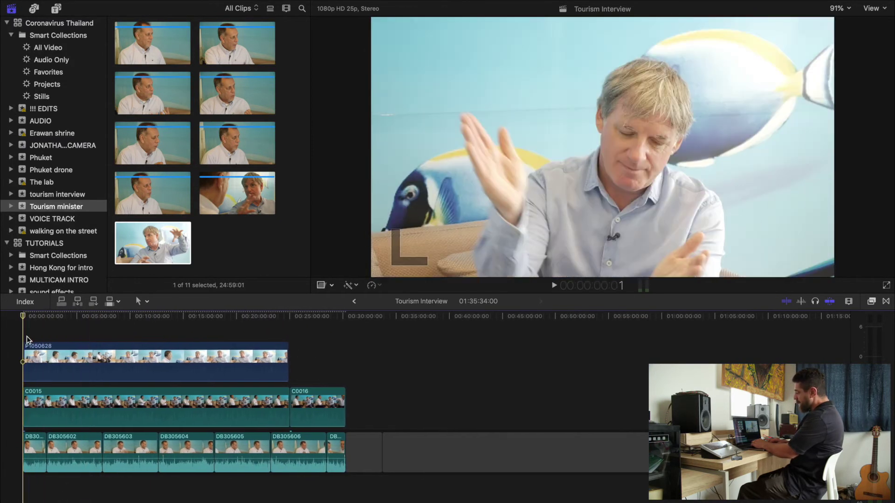
key(super+equal)
drag(57, 334, 62, 476)
key(super+4)
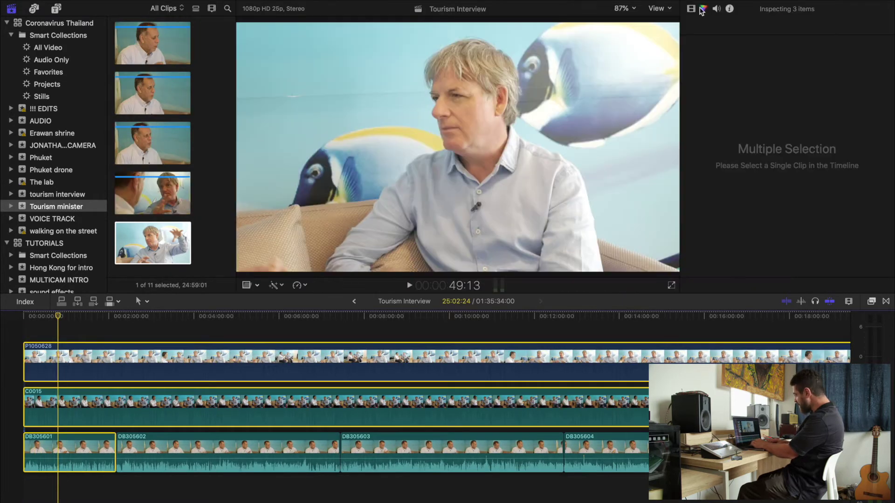
click(694, 10)
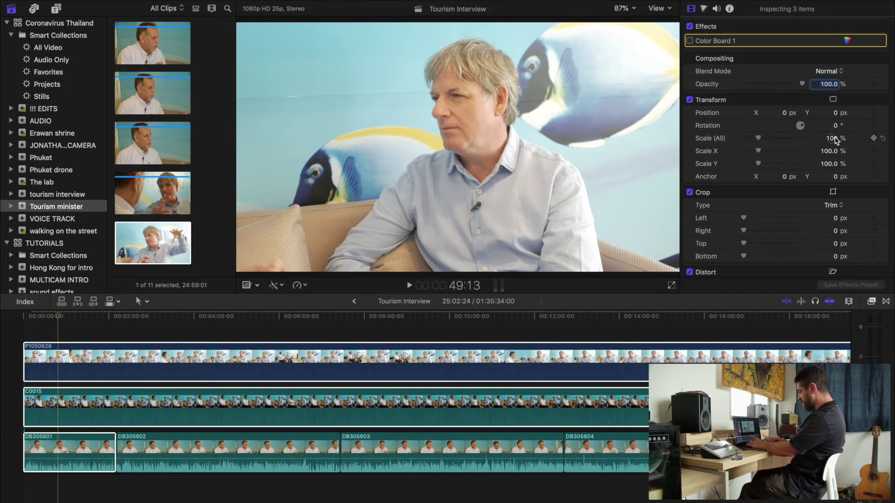
key(Return)
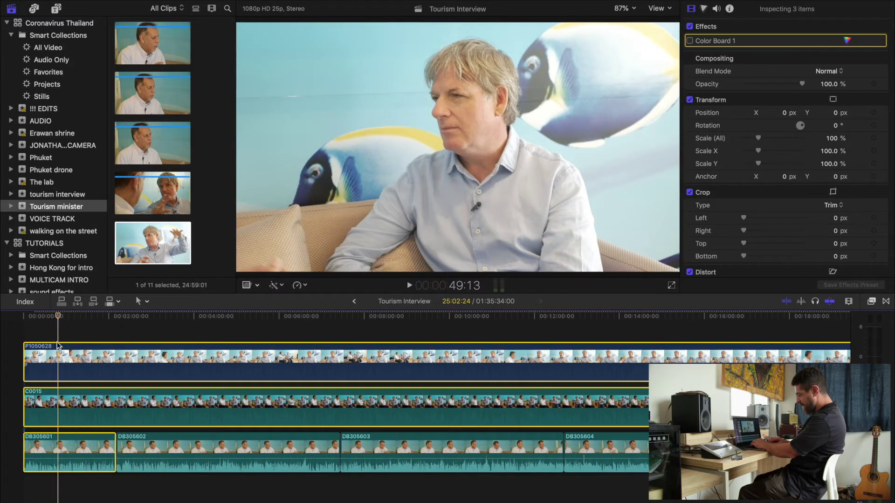
- Toggle the visibility of P1050628 and C0015 to check the camera angles stacked beneath them
click(68, 359)
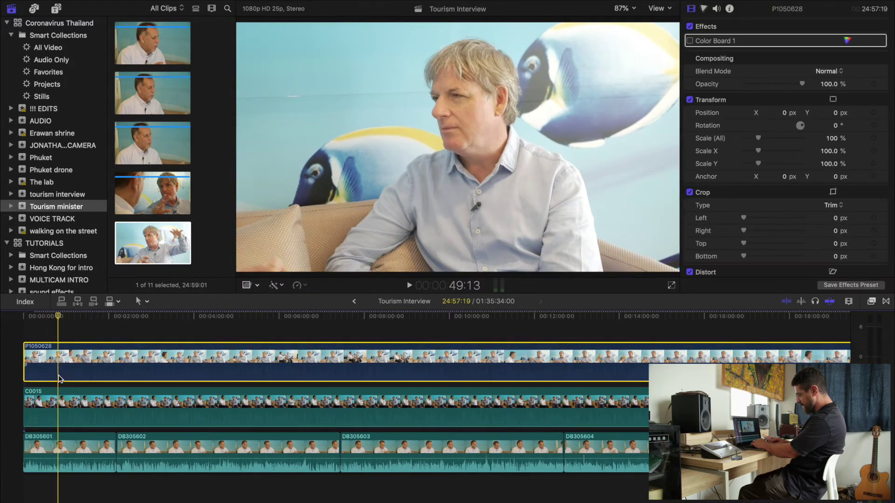
key(v)
click(59, 404)
key(v)
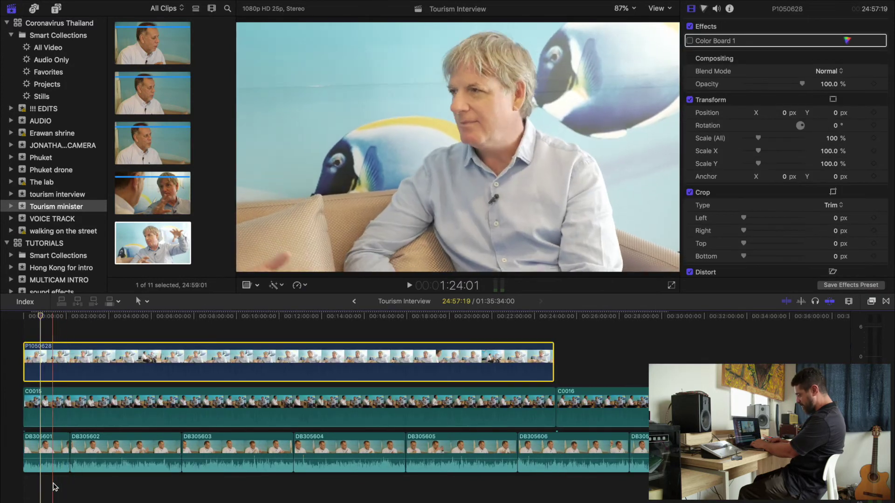
drag(53, 485, 638, 453)
key(r)
click(653, 452)
key(x)
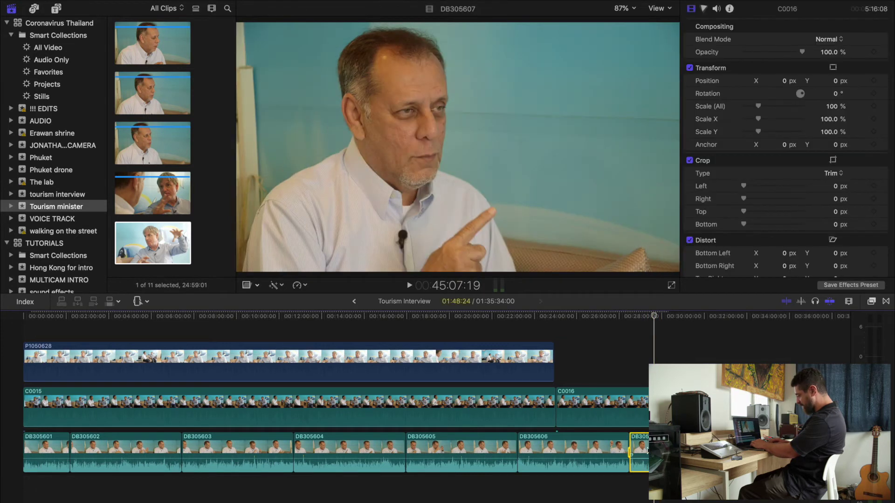
drag(630, 453, 23, 459)
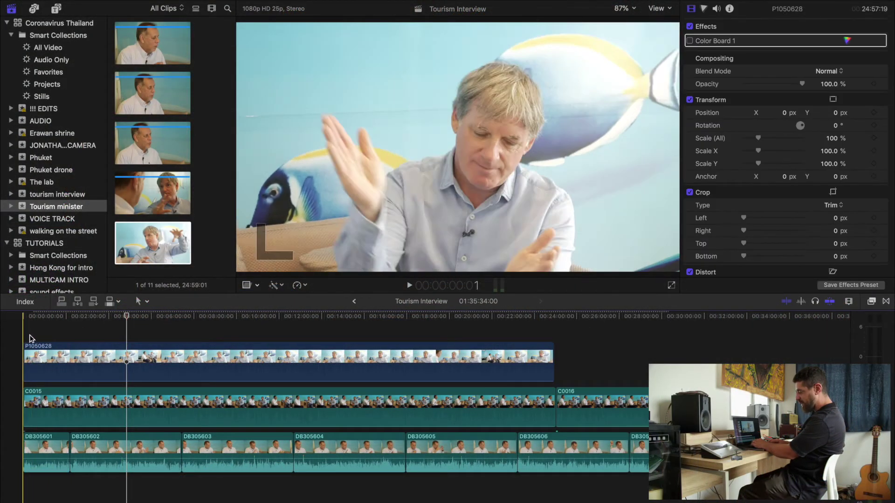
- Cut through all three stacked clips at 42:00 to separate an opening segment
click(38, 335)
key(super+equal)
key(super+equal)
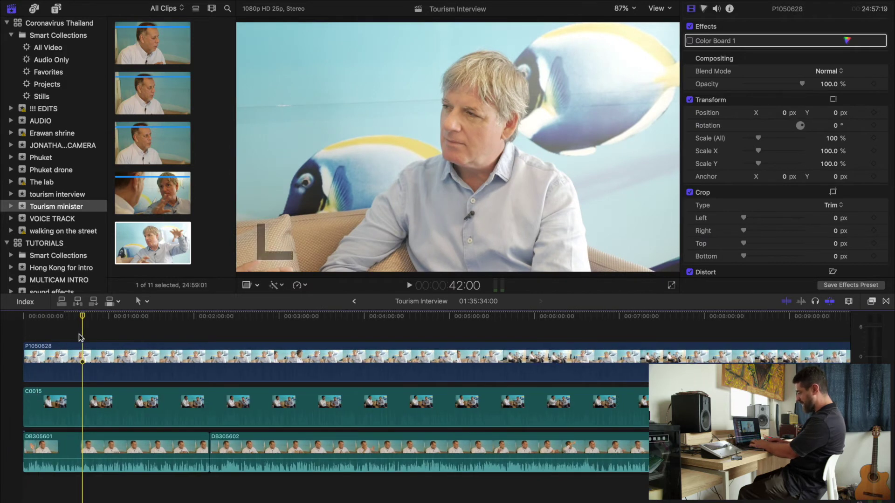
key(super+shift+b)
click(49, 331)
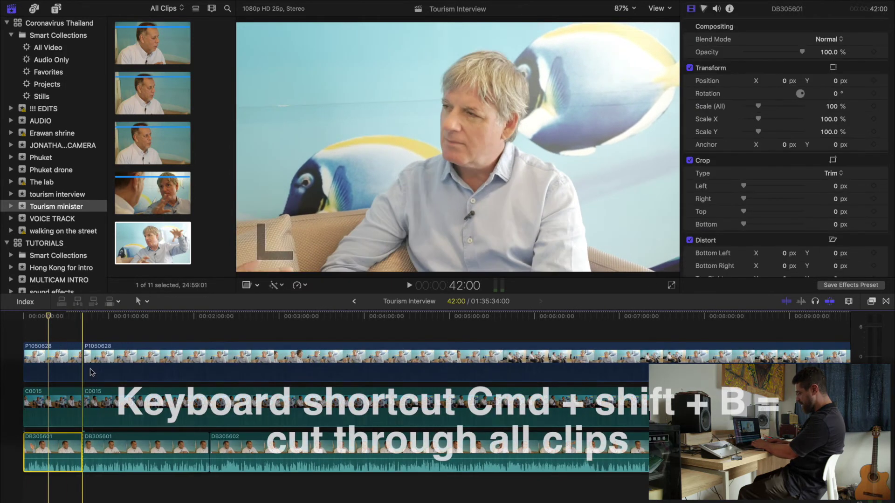
key(Down)
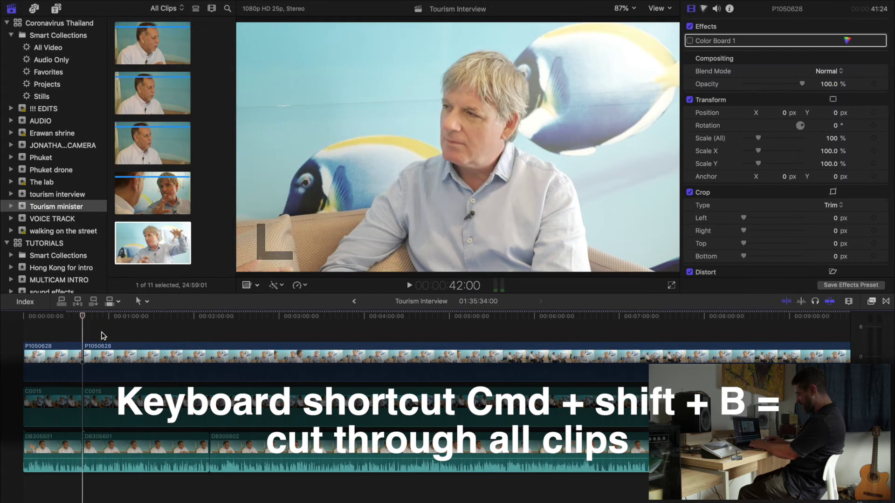
- Scale the three opening segments to 50% and move P1050628 into the upper-left quarter of the frame
drag(54, 488, 72, 324)
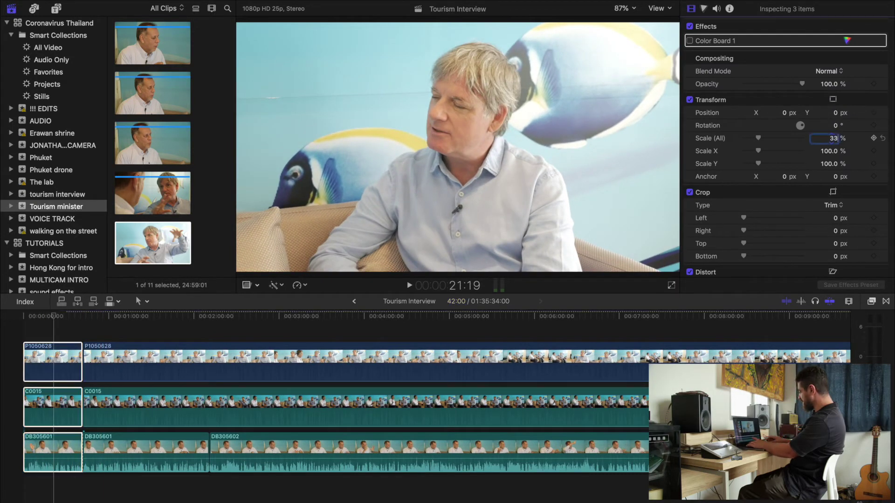
text(33)
key(Return)
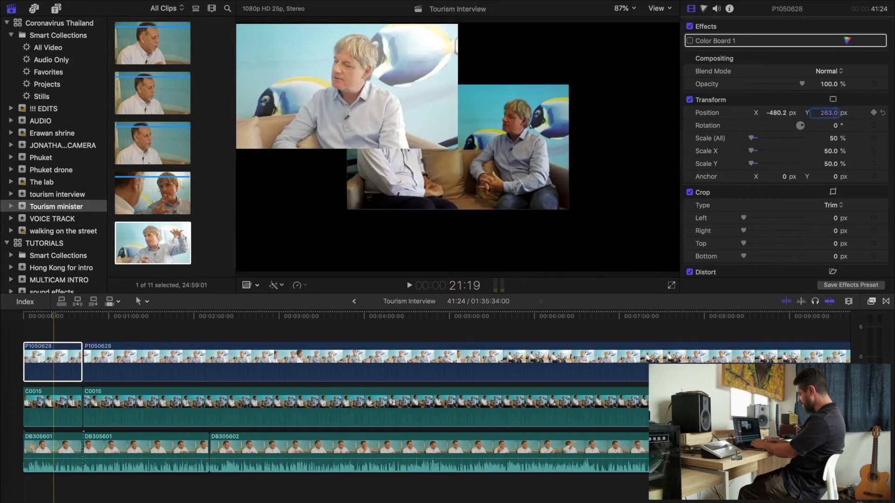
- Place the opening C0015 in the upper-right quarter and DB305601 centred below at Y -281.4 px, and skim the split screen
key(super+Down)
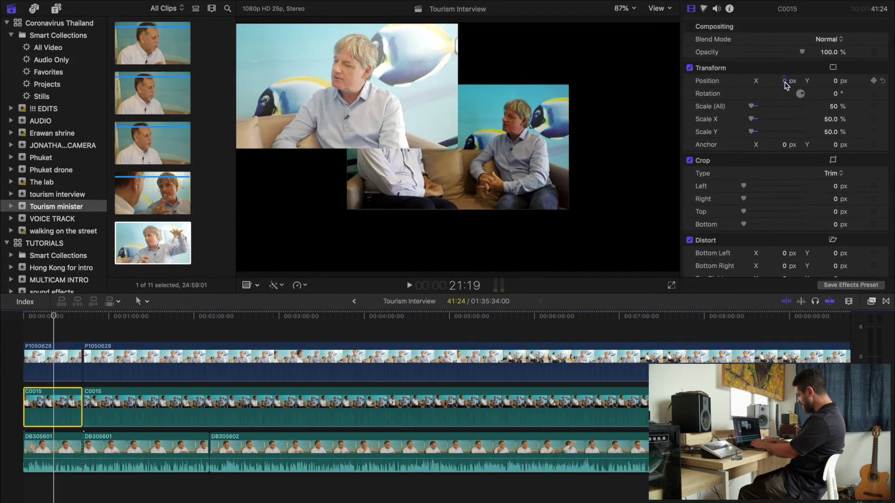
drag(784, 81, 857, 81)
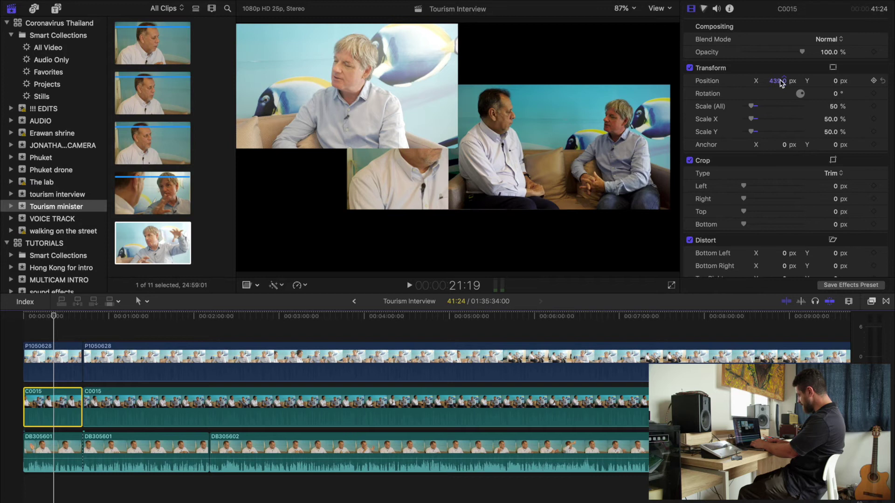
drag(782, 83, 840, 82)
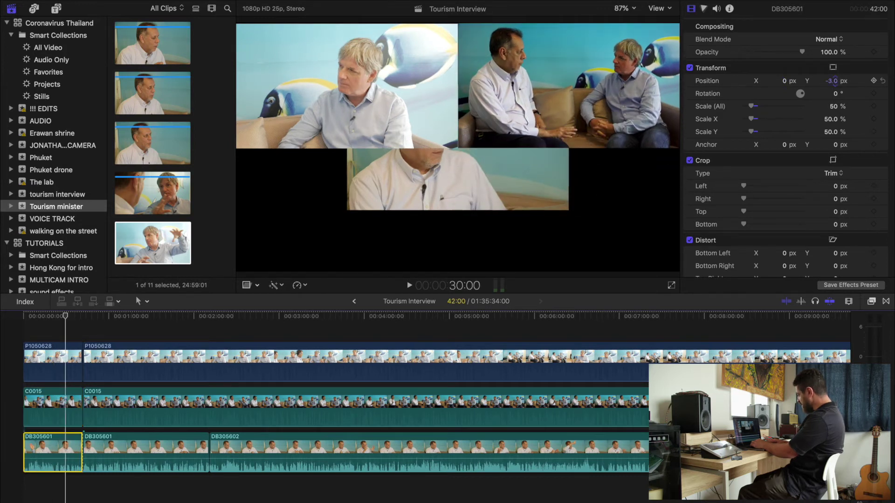
mouse_move(834, 80)
mouse_down()
mouse_move(833, 89)
mouse_move(834, 81)
mouse_up()
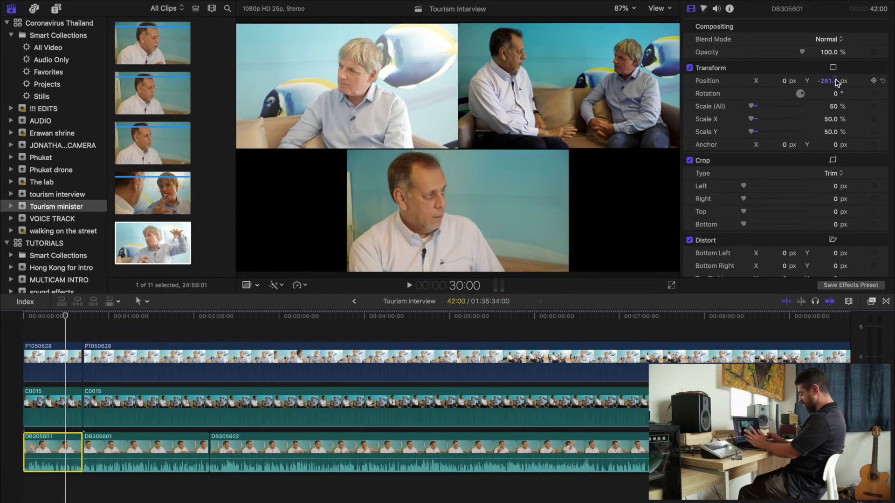
drag(26, 319, 45, 323)
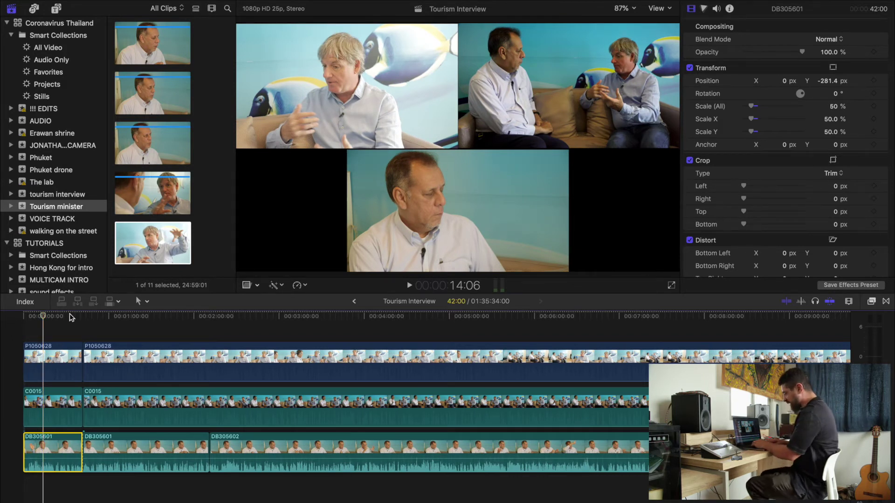
click(57, 332)
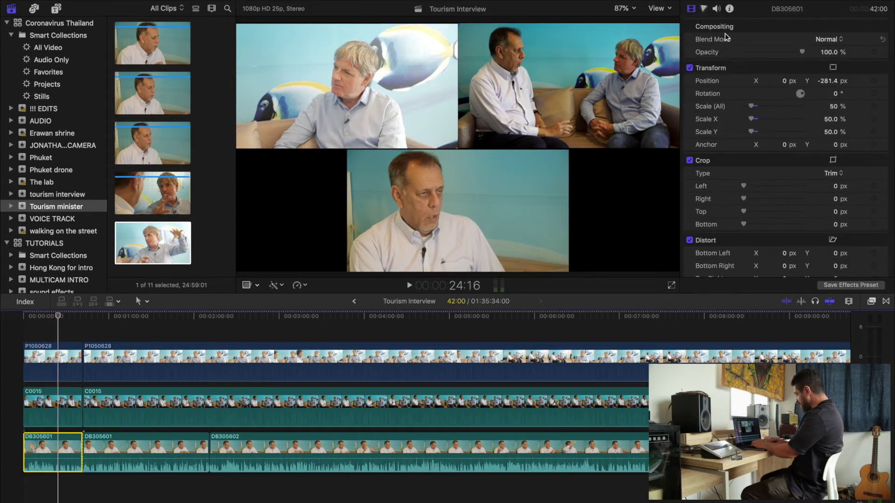
- Correct exposure against the scopes: DB305601 at shadows -18, midtones 7, highlights 34; C0015 at shadows -6, midtones 26, highlights 18
click(704, 9)
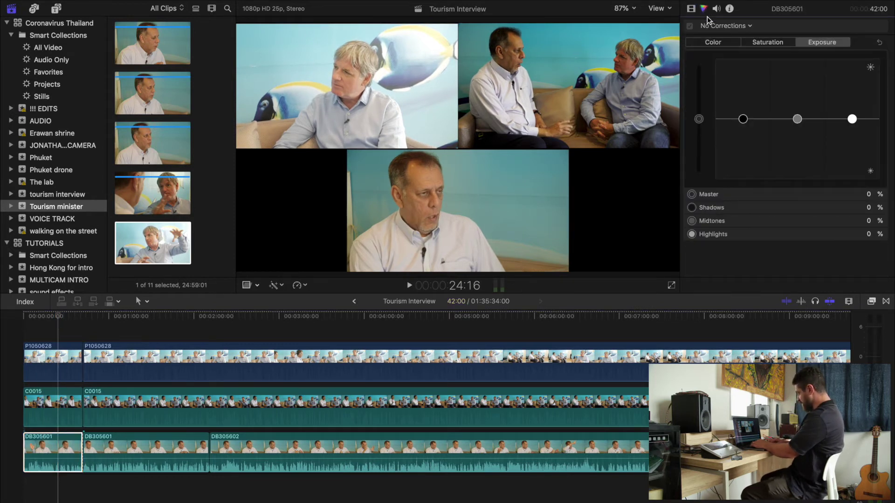
click(736, 26)
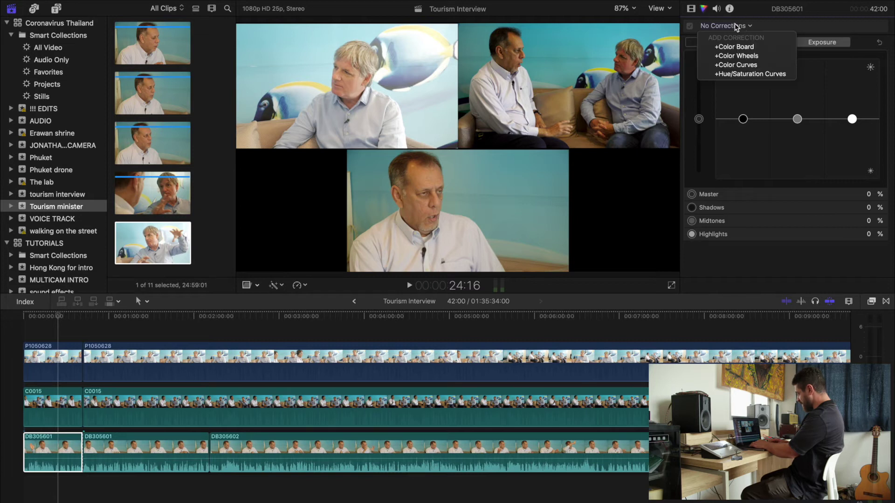
click(844, 24)
key(super+7)
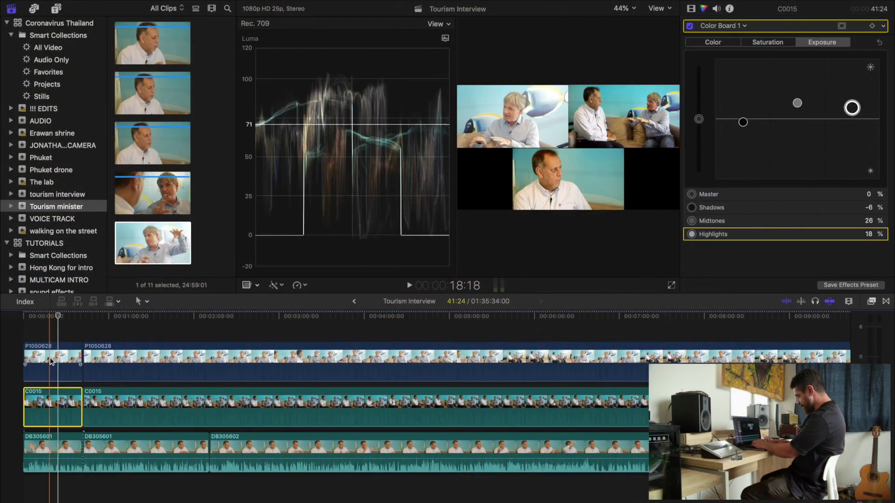
- Darken the opening P1050628 segment's exposure to shadows -21%, midtones -63% and highlights -9%
click(50, 362)
drag(852, 103, 851, 124)
drag(797, 138, 796, 157)
drag(742, 128, 740, 134)
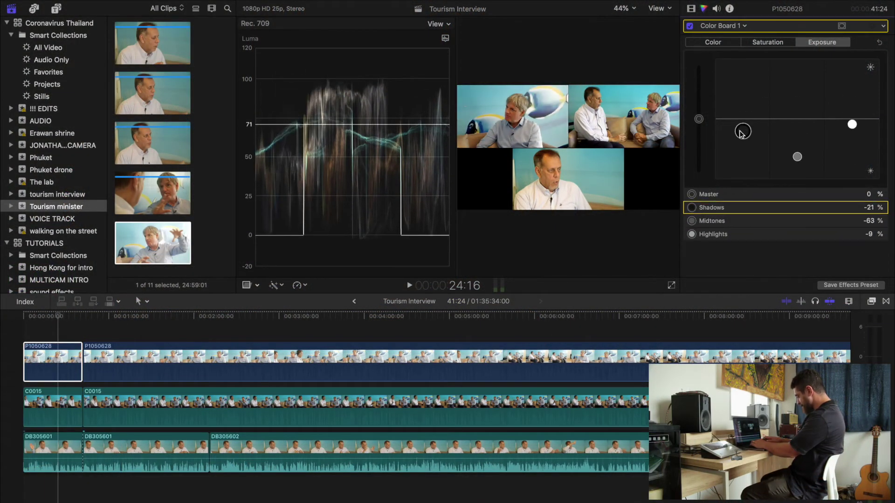
- Hide the video scopes and the inspector, and play the colour-corrected split screen in the enlarged viewer
key(super+7)
key(super+4)
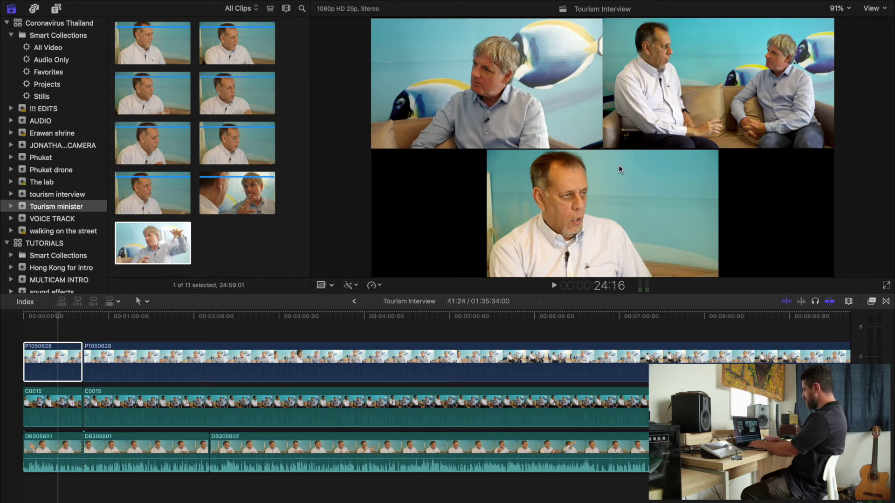
key(space)
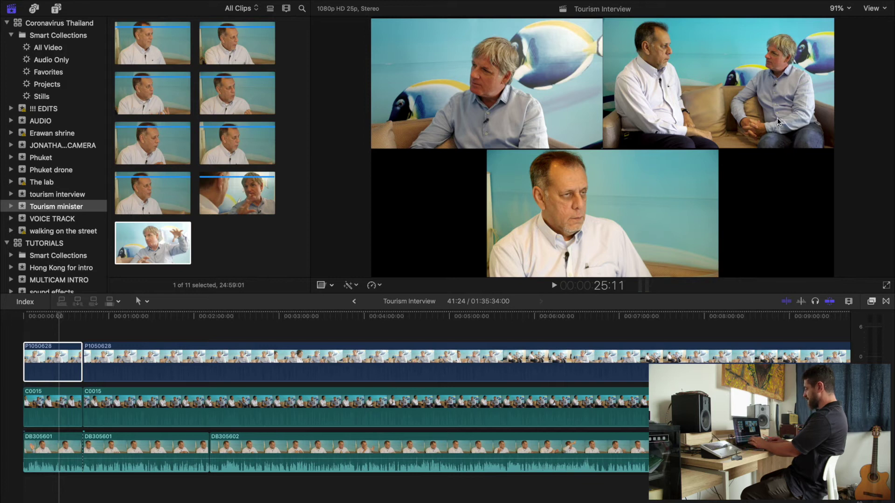
- Compare the opening split screen with and without colour correction by toggling the clips' Color Board corrections
click(38, 368)
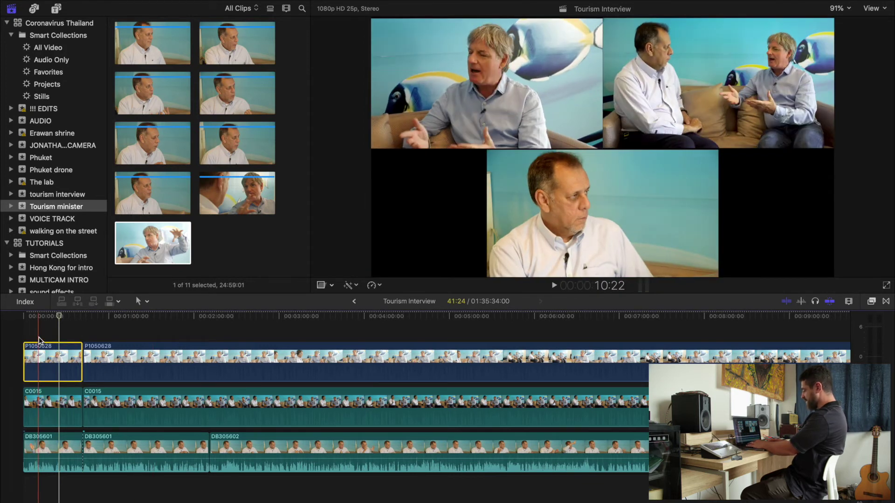
key(super+6)
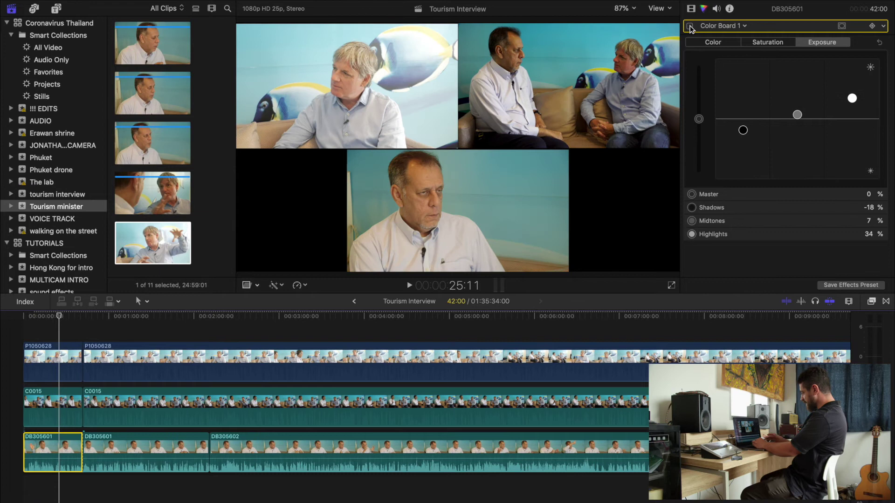
click(690, 27)
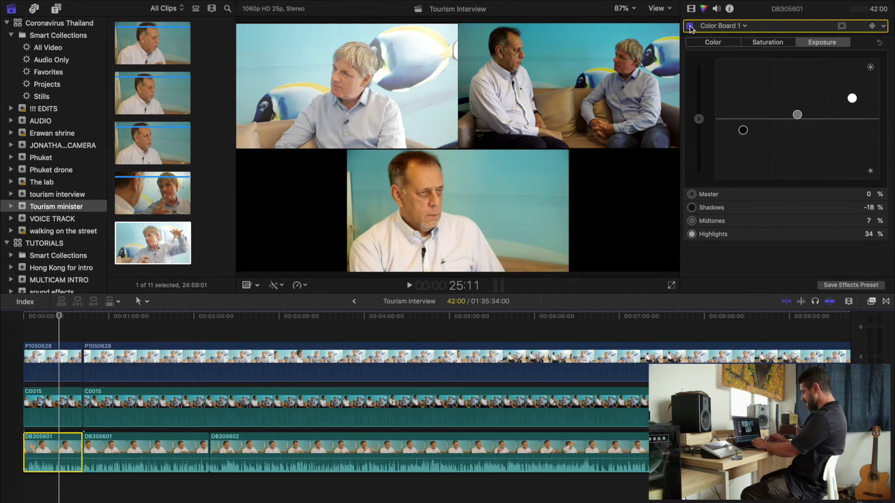
key(super+Up)
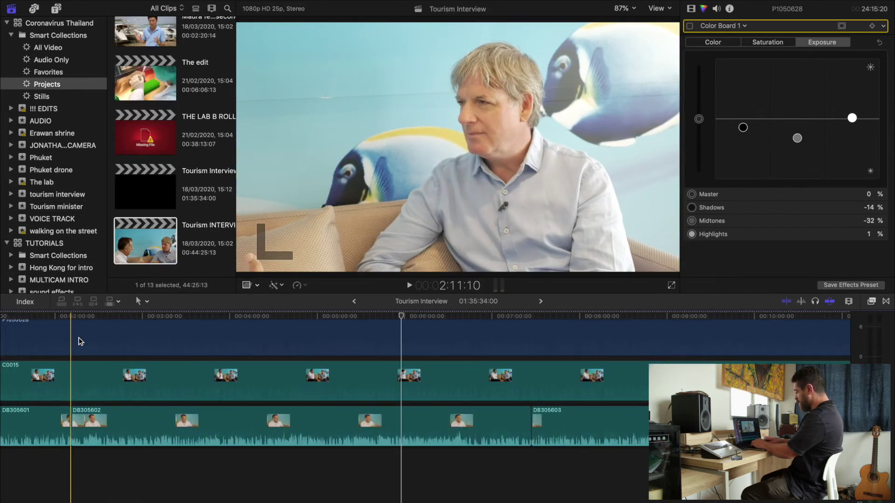
- Disable P1050628 and C0015 beyond the opening segments and play the close-up around the start of DB305602
key(super+equal)
scroll(80, 341, left, 5)
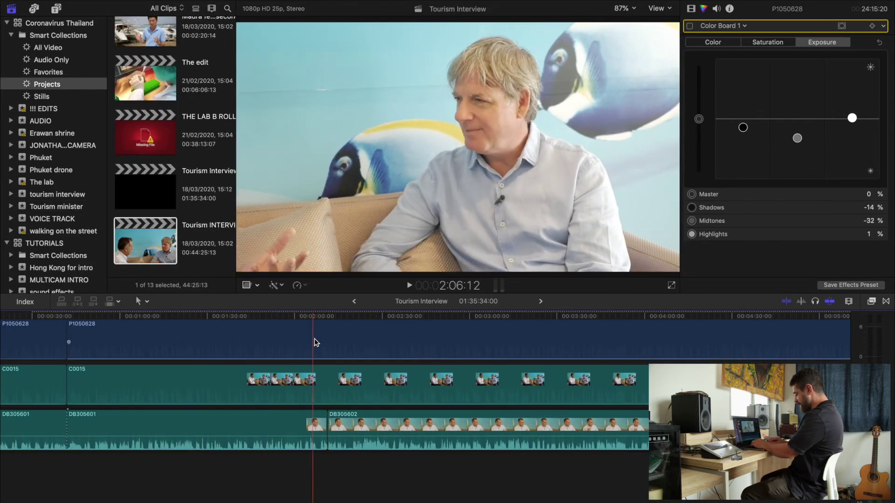
key(space)
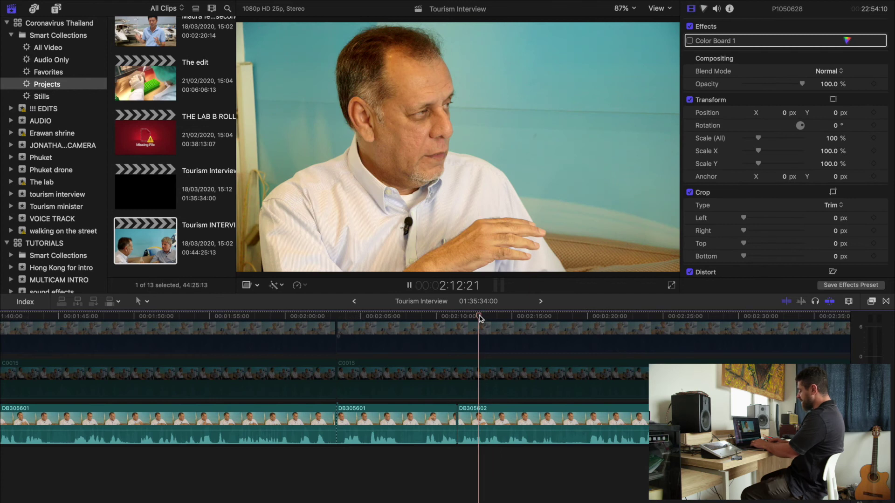
- Isolate a passage of DB305602 by cutting through all stacked clips at 2:18:02 and 2:13:04
key(space)
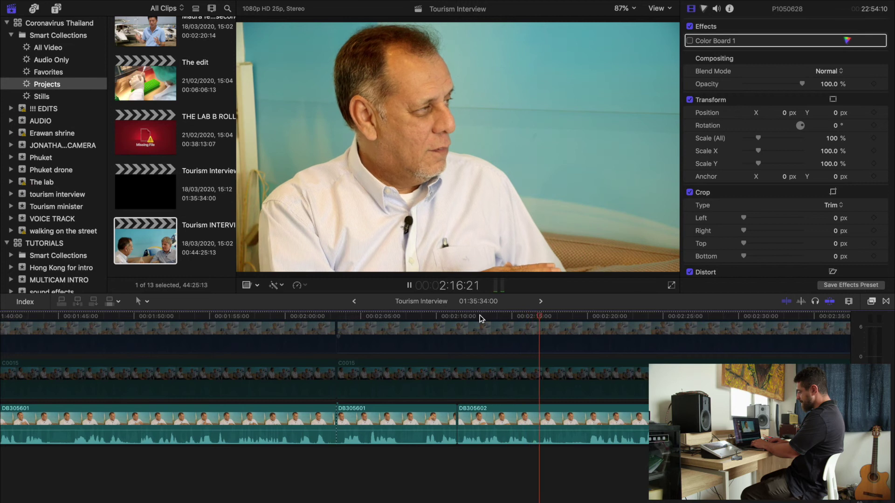
key(space)
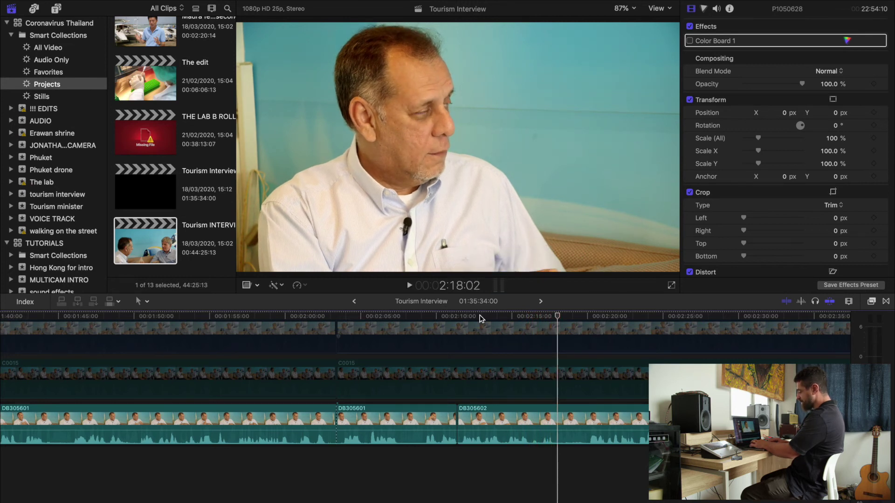
key(shift+super+b)
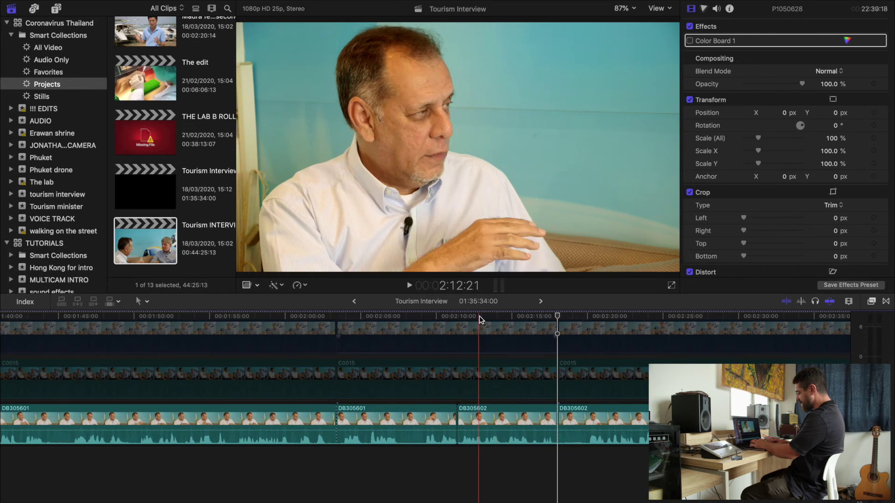
click(483, 317)
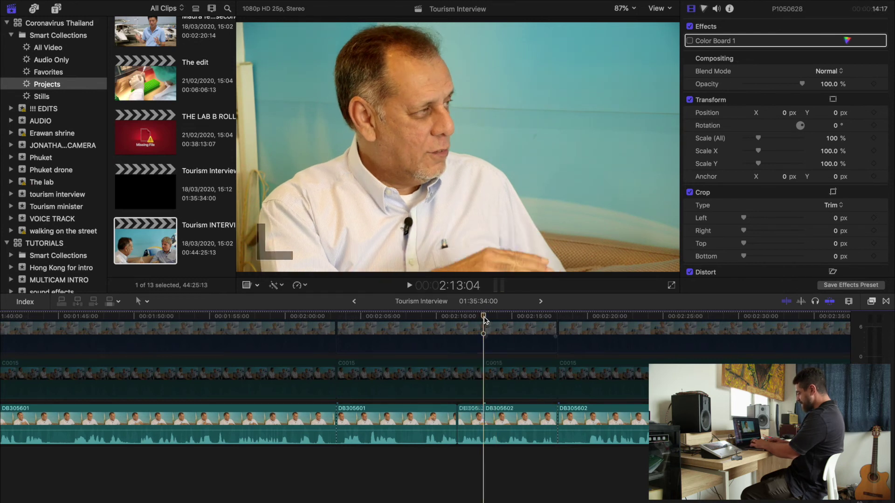
- Lift the isolated DB305602 segment out of the primary storyline, leaving a gap in its place
click(505, 422)
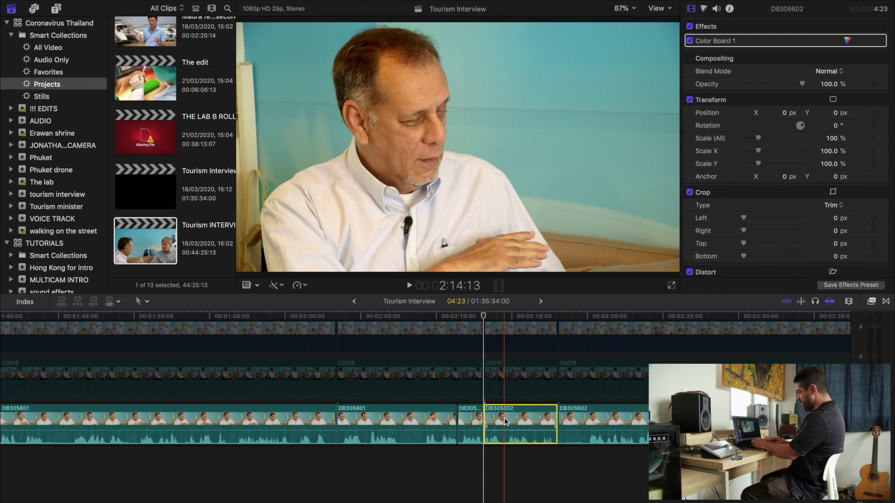
key(alt+super+Up)
scroll(504, 419, up, 5)
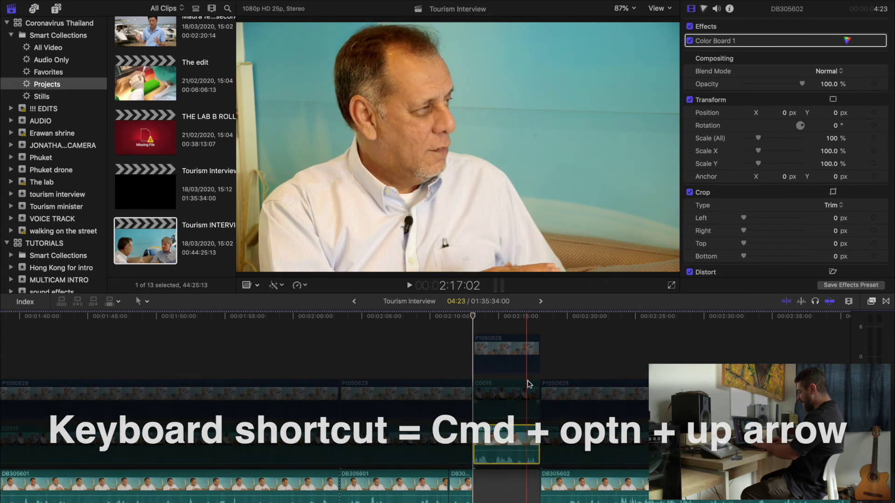
key(super+minus)
key(super+minus)
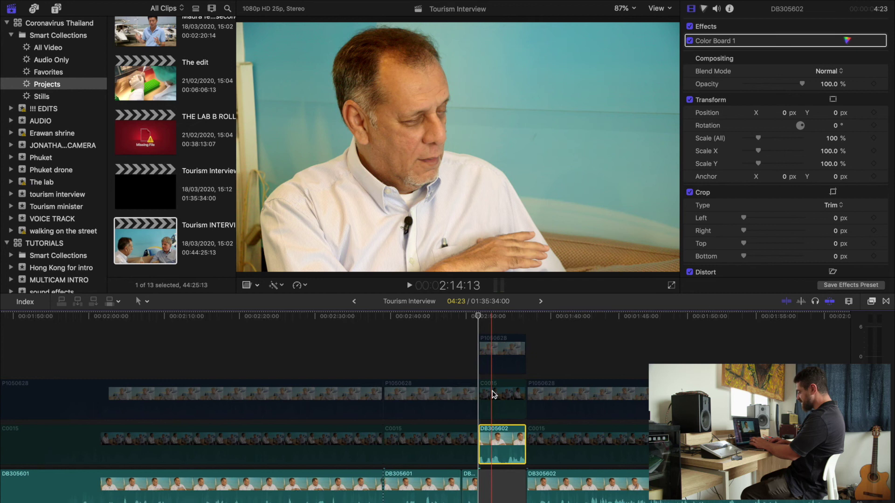
key(super+minus)
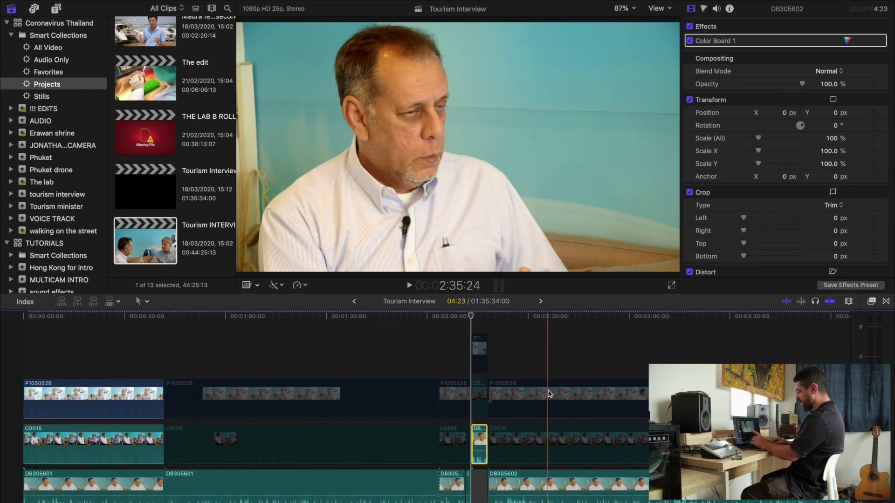
- In the edited Tourism INTERVIEW project, copy the stacked interview segments following 2:08 and paste them into the empty stretch near 38:20
click(540, 303)
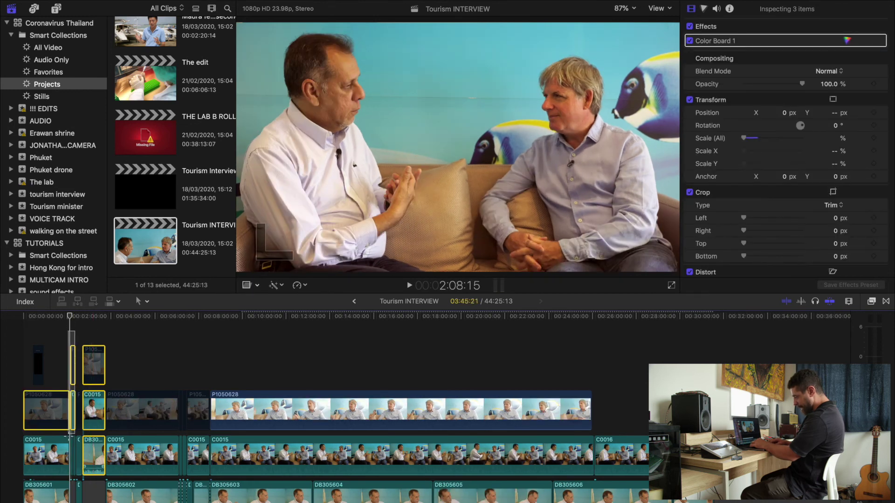
drag(70, 451, 74, 451)
key(super+c)
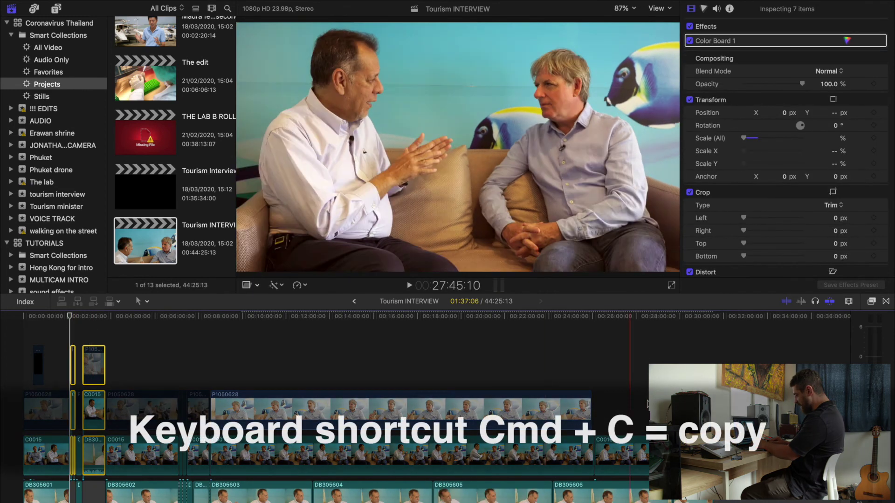
scroll(766, 403, right, 5)
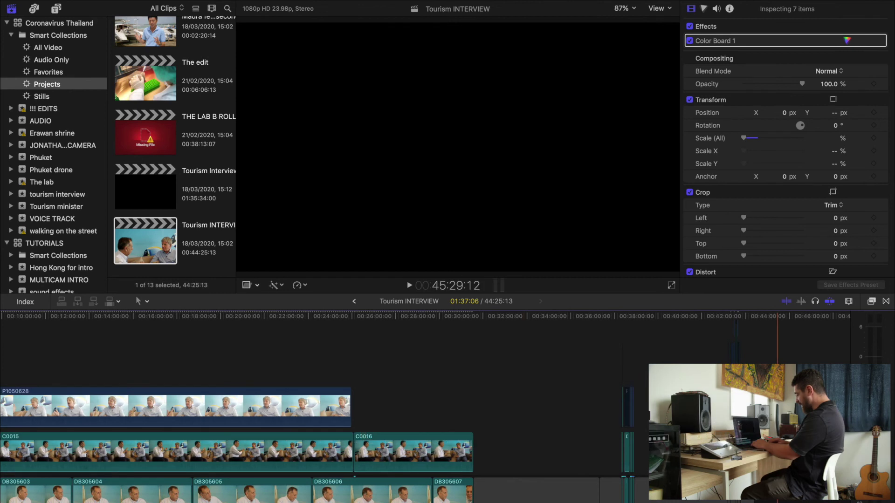
click(543, 402)
key(super+v)
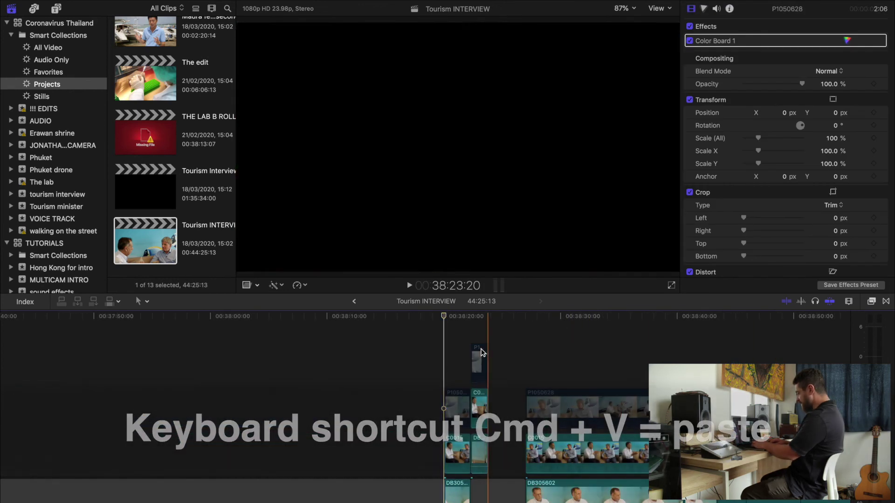
- Cut the disabled P1050628 clip at 43:26:18 in the short segments near the end of the timeline
scroll(481, 353, right, 15)
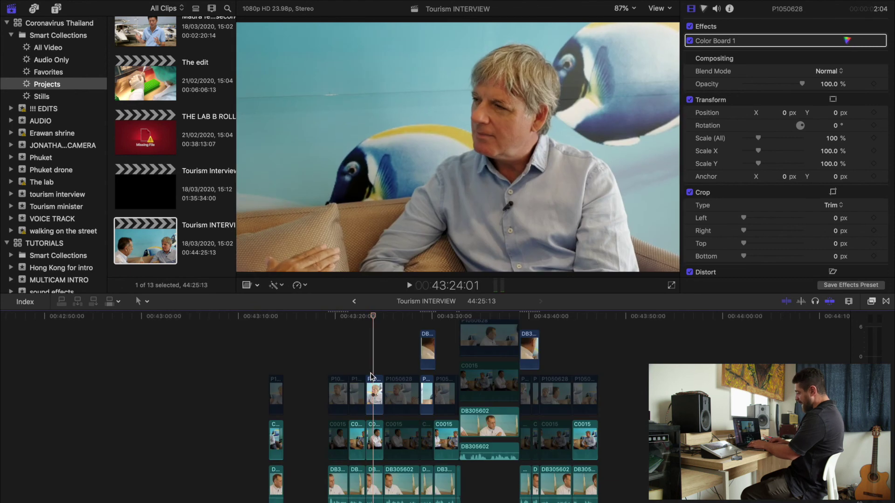
click(373, 389)
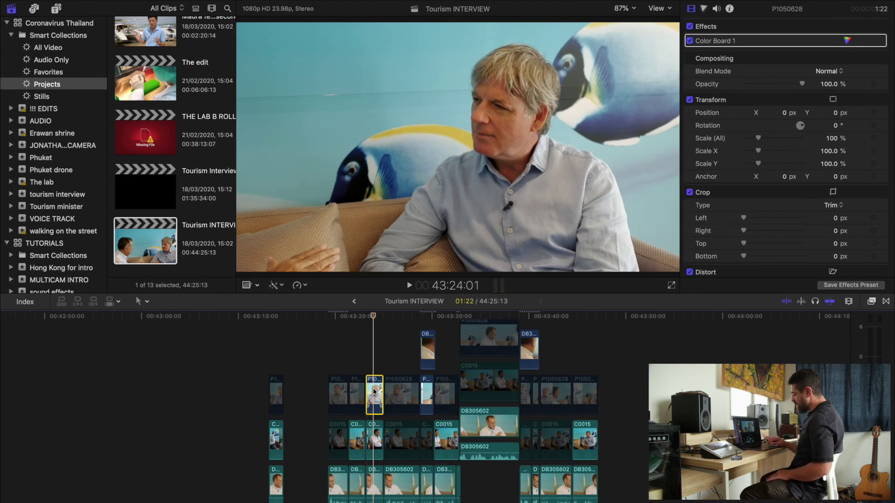
click(400, 378)
key(super+equal)
key(super+equal)
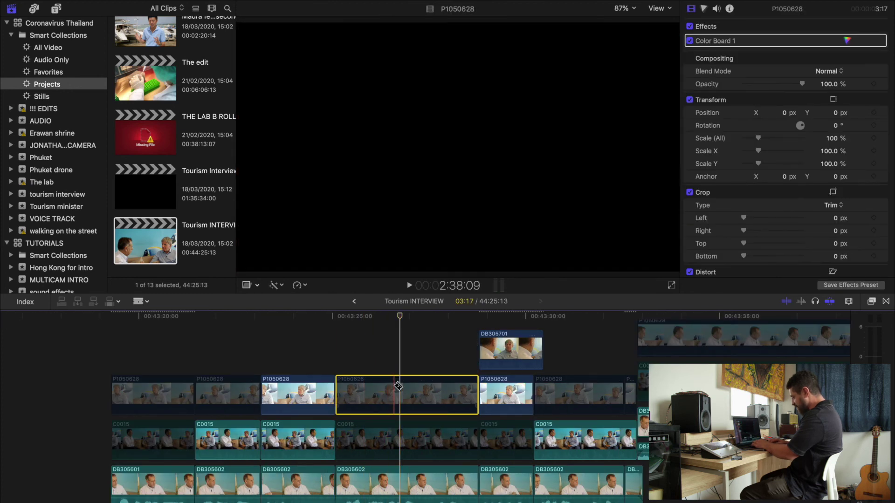
key(b)
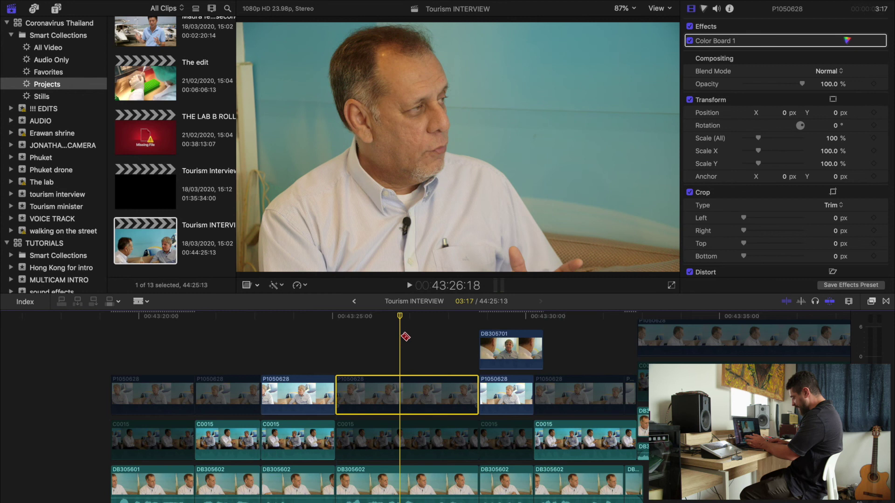
click(402, 390)
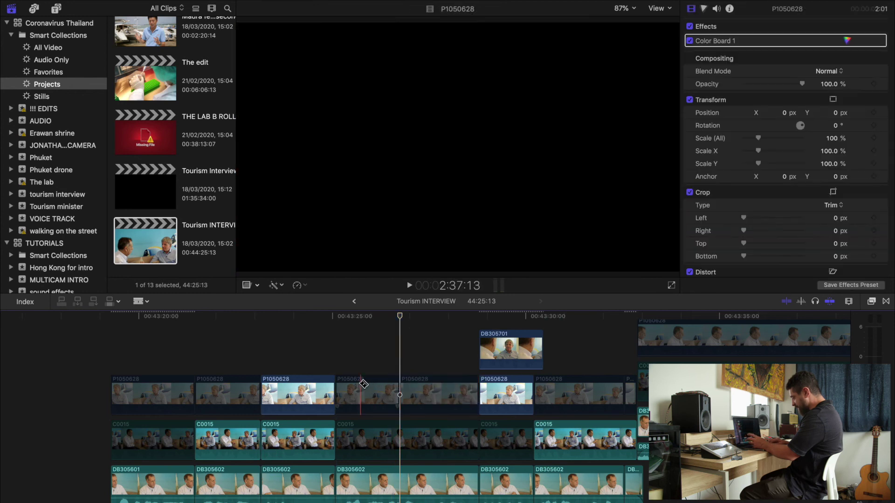
key(a)
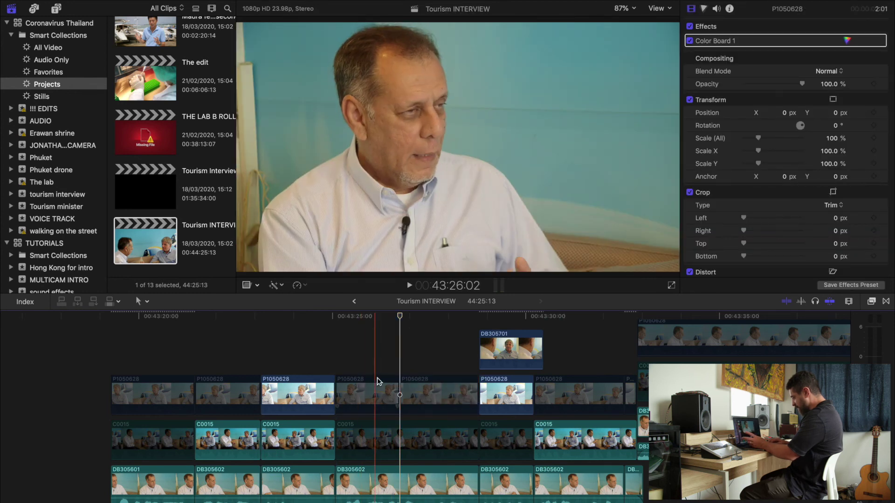
- Compare the two close-up angles by repeatedly showing and hiding the P1050628 segment just before the new cut
click(365, 392)
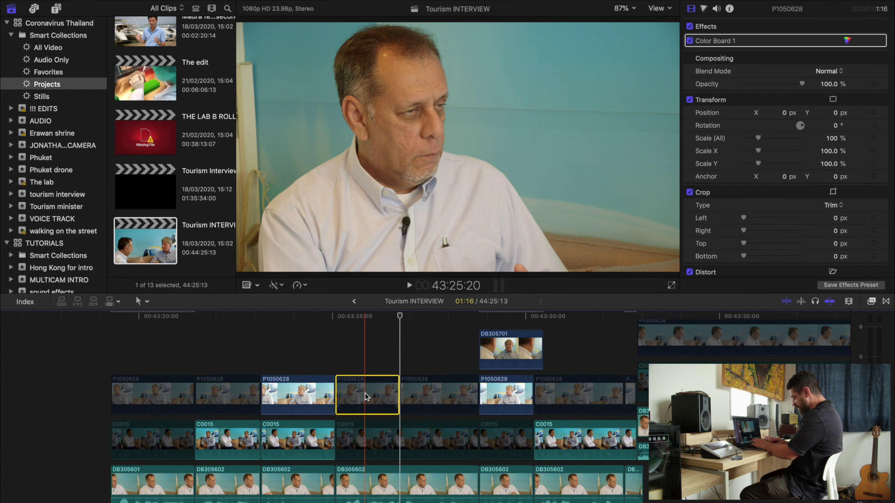
key(v)
key(v)
key(v)
key(v)
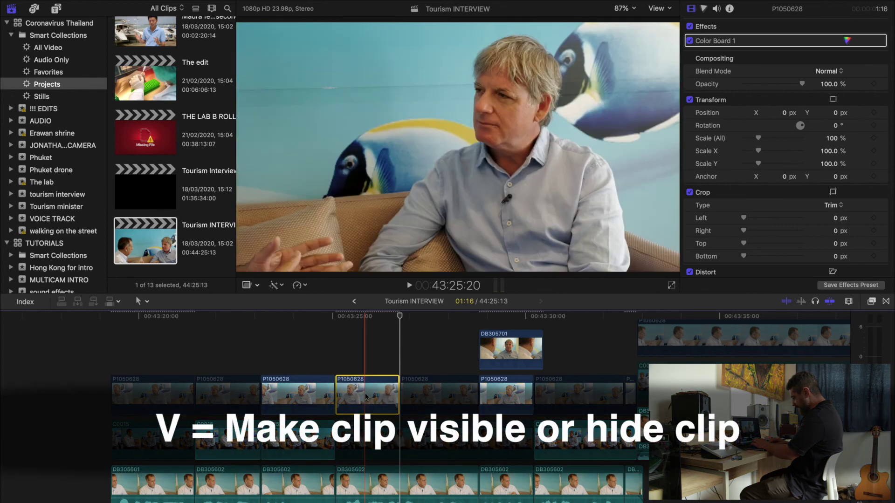
key(v)
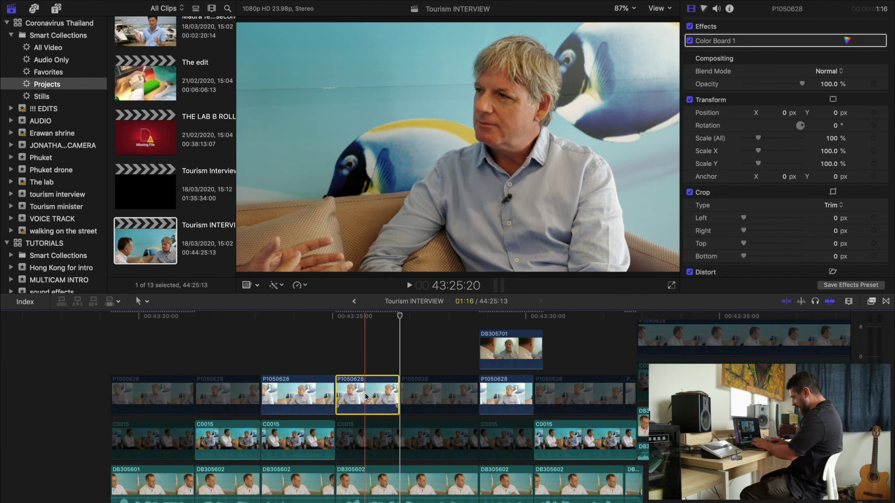
key(v)
key(v)
key(v)
key(v)
key(v)
key(v)
key(v)
key(v)
key(v)
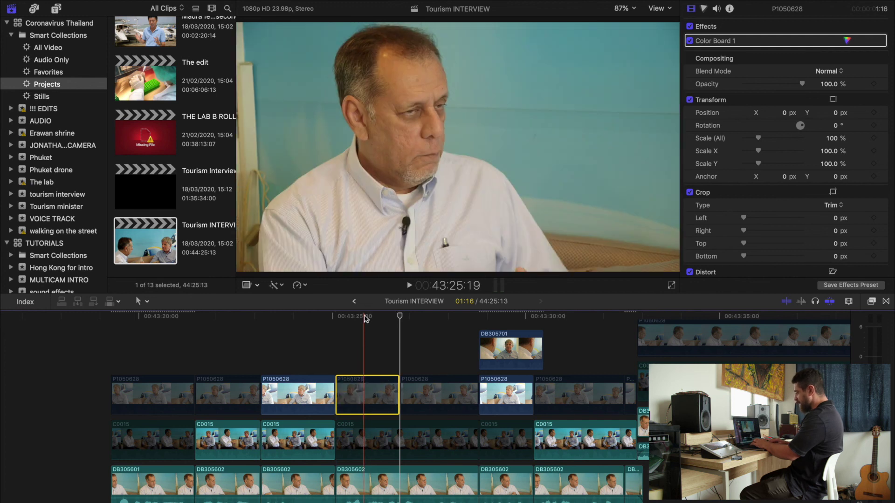
- Open the PHUKET EDIT 25fps project for the last 10 seconds of feedback and hide the inspector
scroll(155, 207, up, 5)
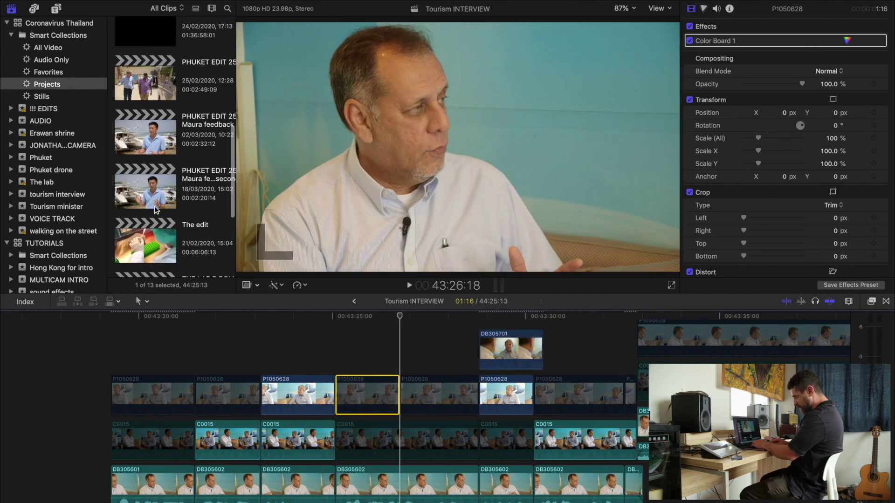
double_click(154, 204)
key(super+4)
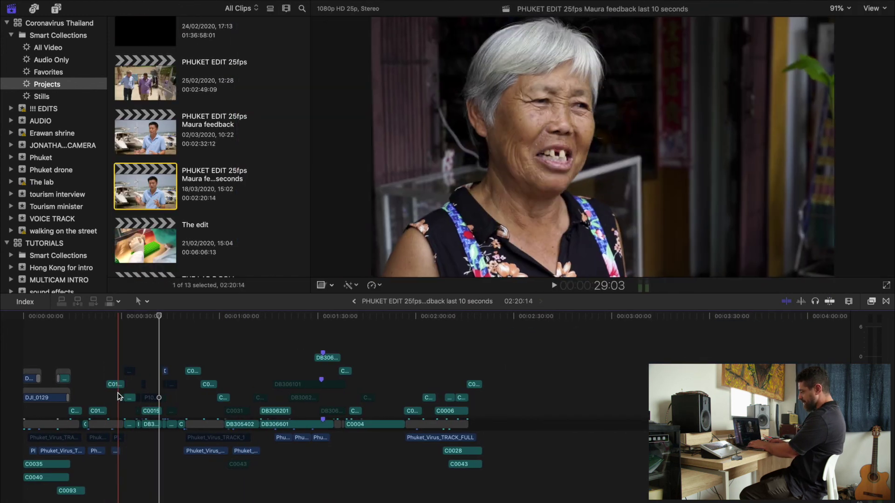